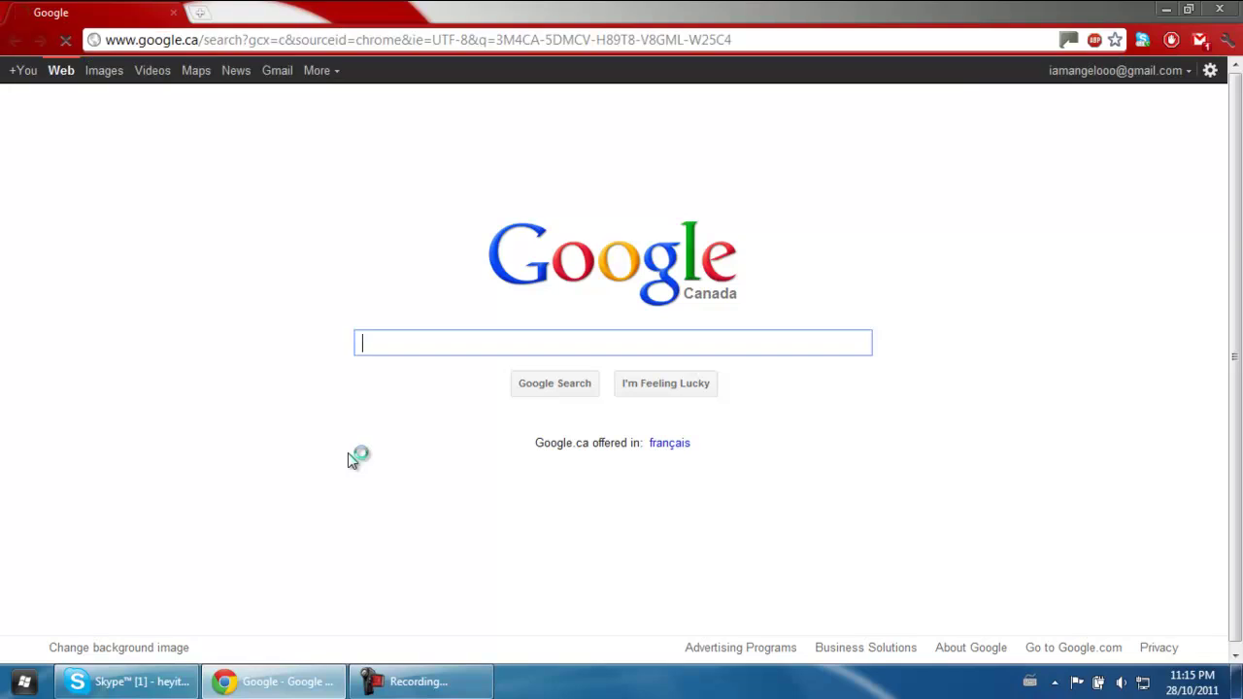
left_click(1220, 9)
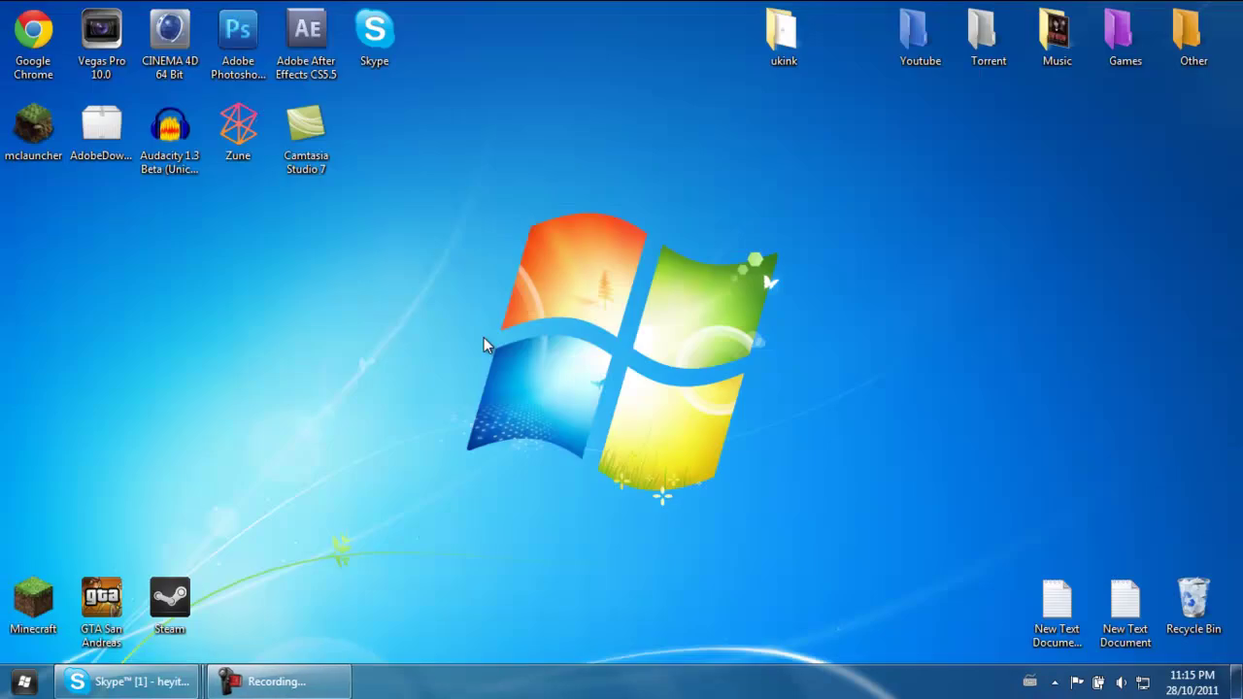
left_click(126, 682)
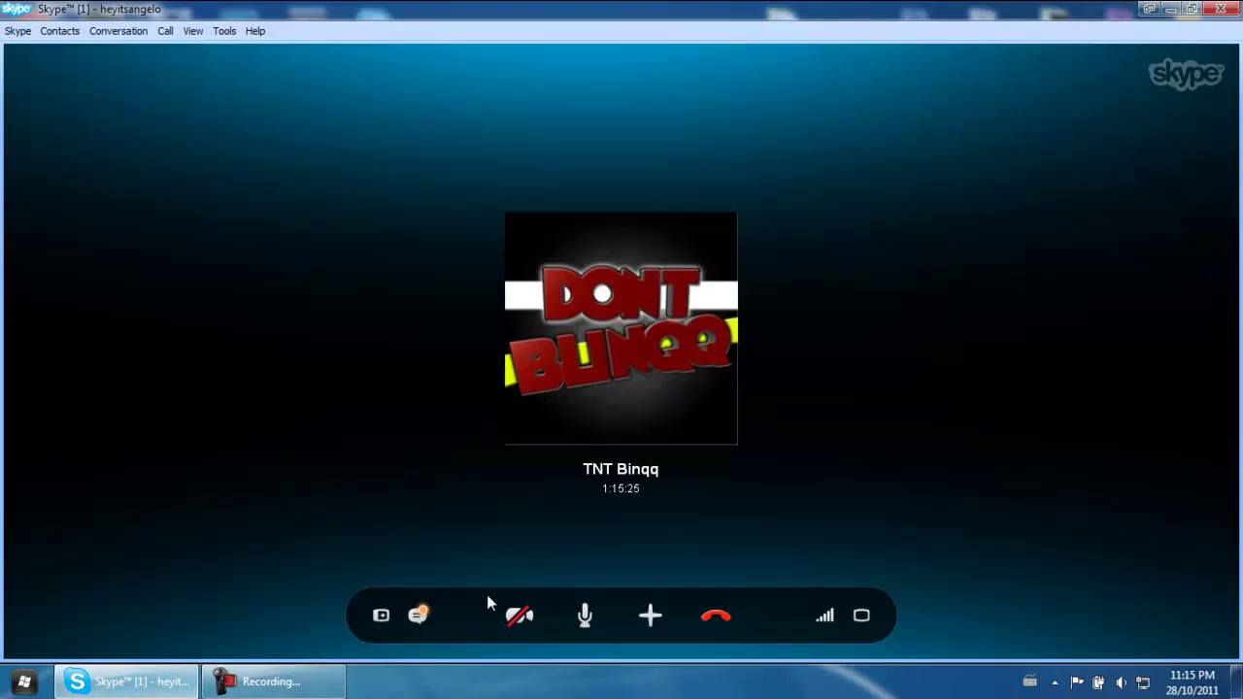
left_click(418, 615)
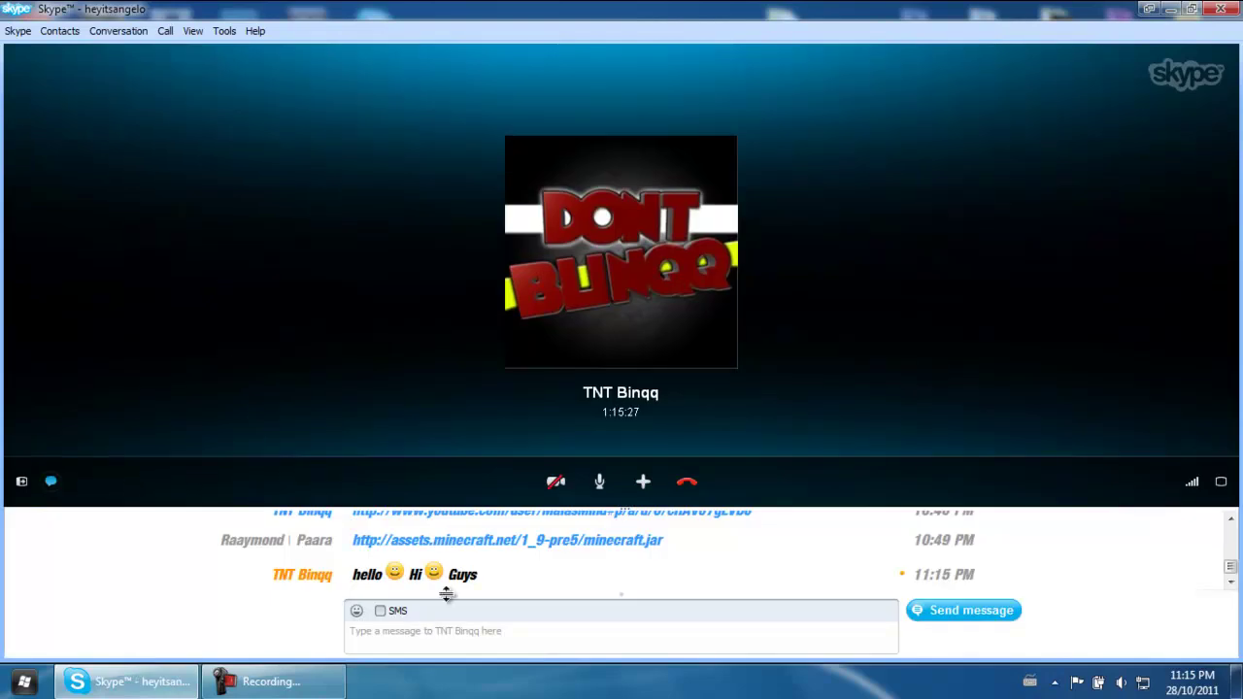
right_click(551, 541)
left_click(599, 570)
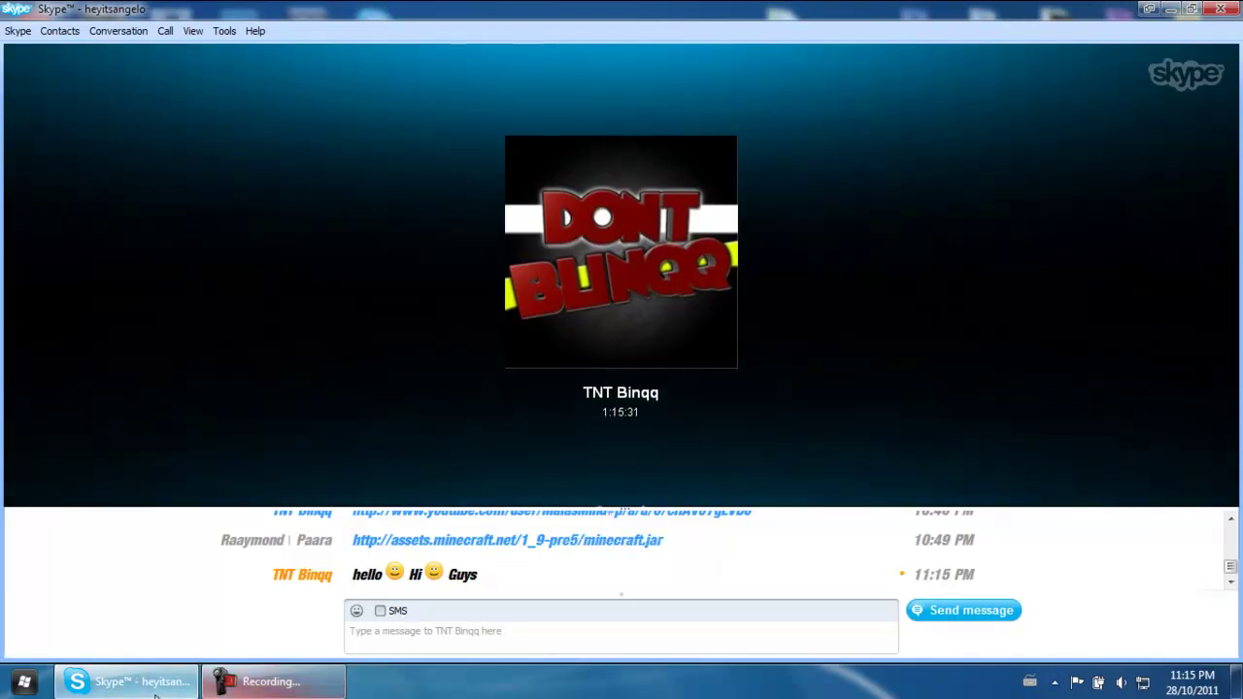
left_click(126, 682)
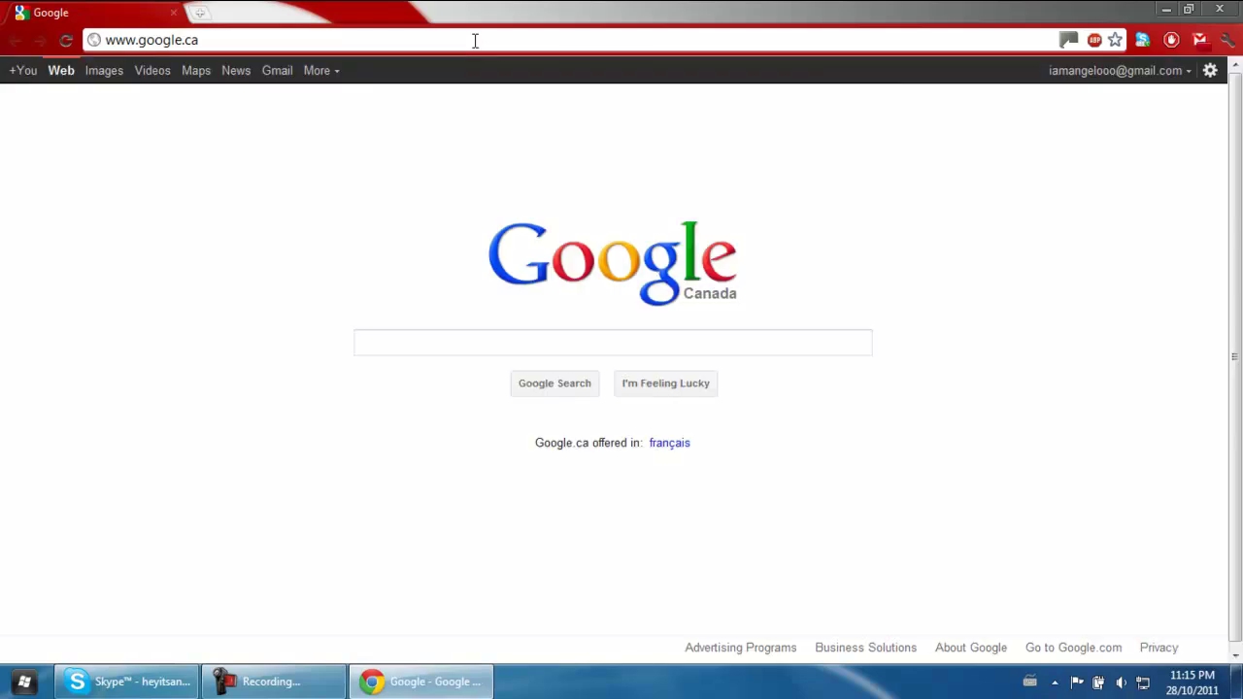
Step: Switch to Google Chrome and load the copied minecraft.jar download link
left_click(146, 682)
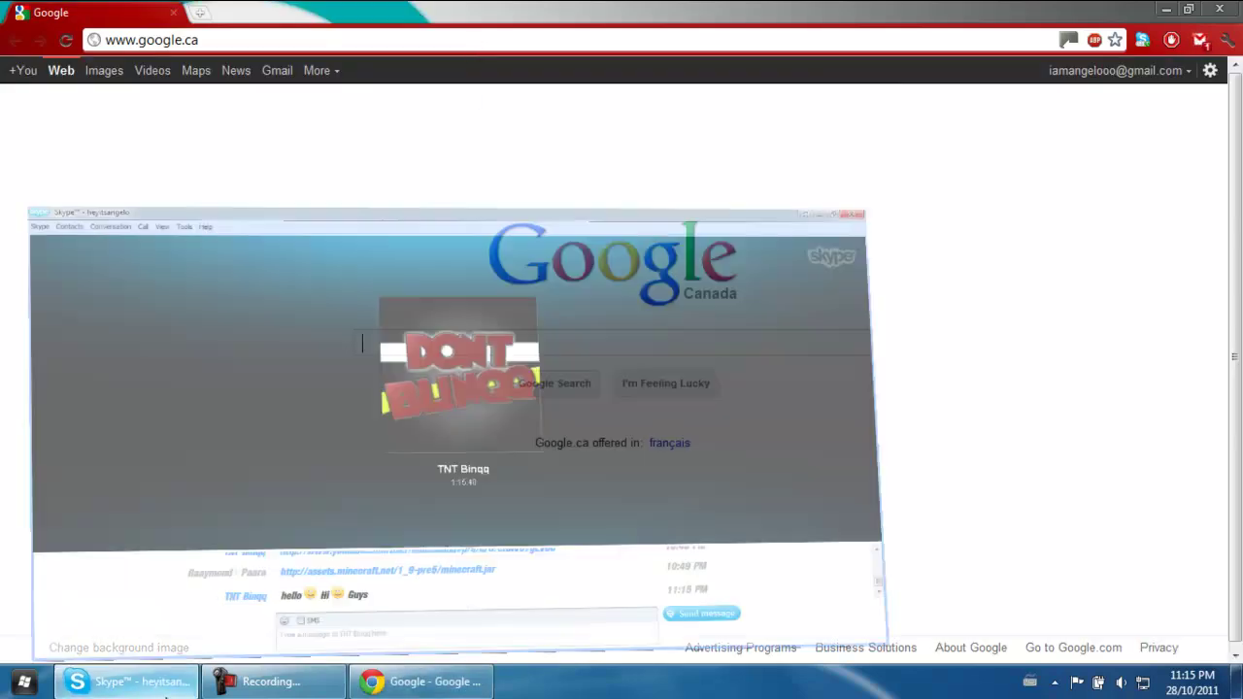
left_click(363, 42)
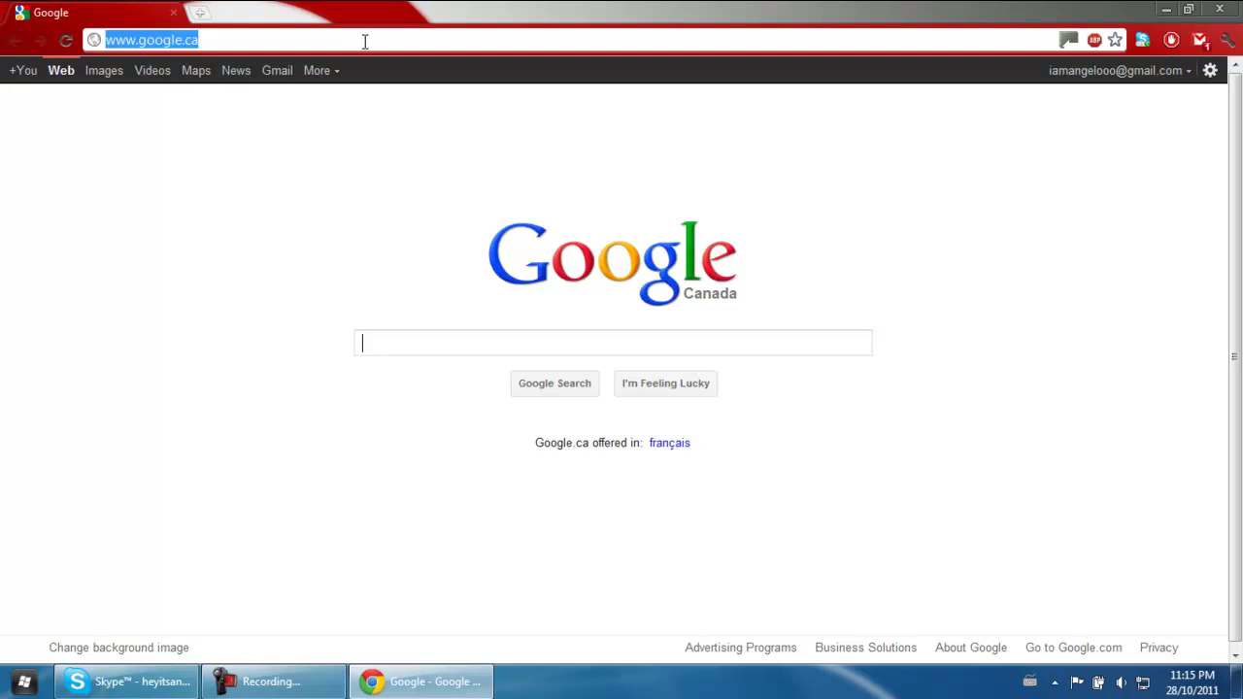
key("ctrl+v")
key("Return")
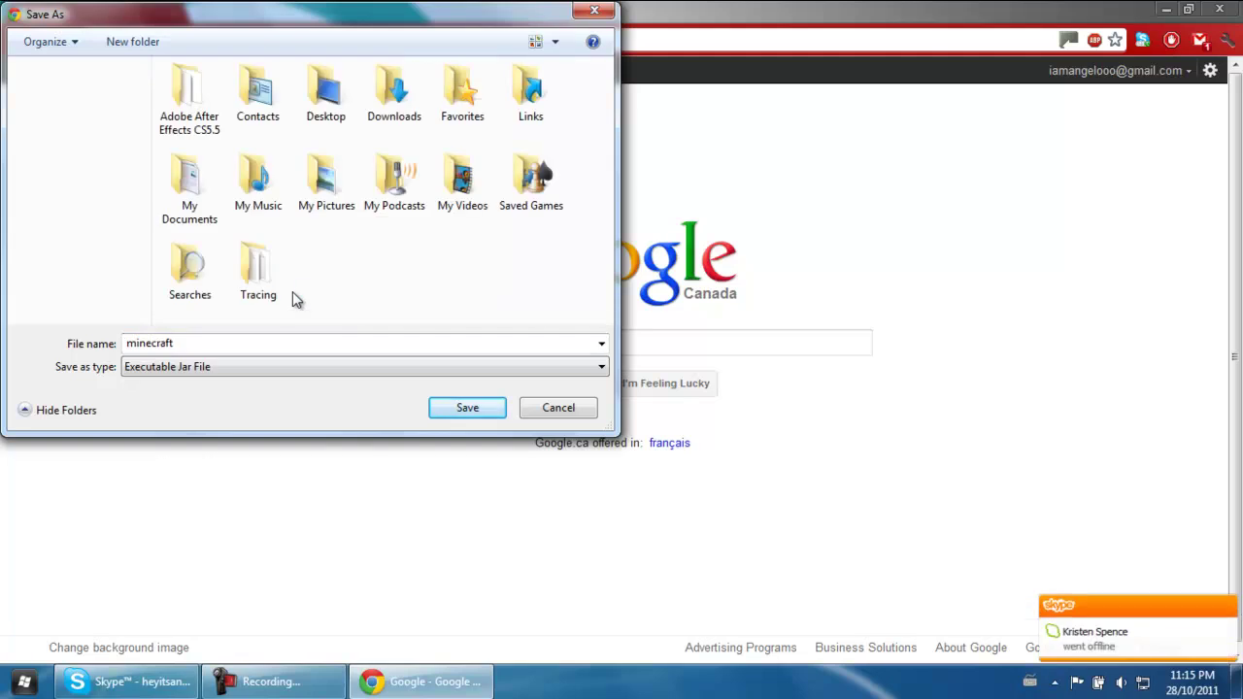
Step: Save minecraft.jar to the Desktop, minimize the browser and start the Minecraft launcher
double_click(330, 87)
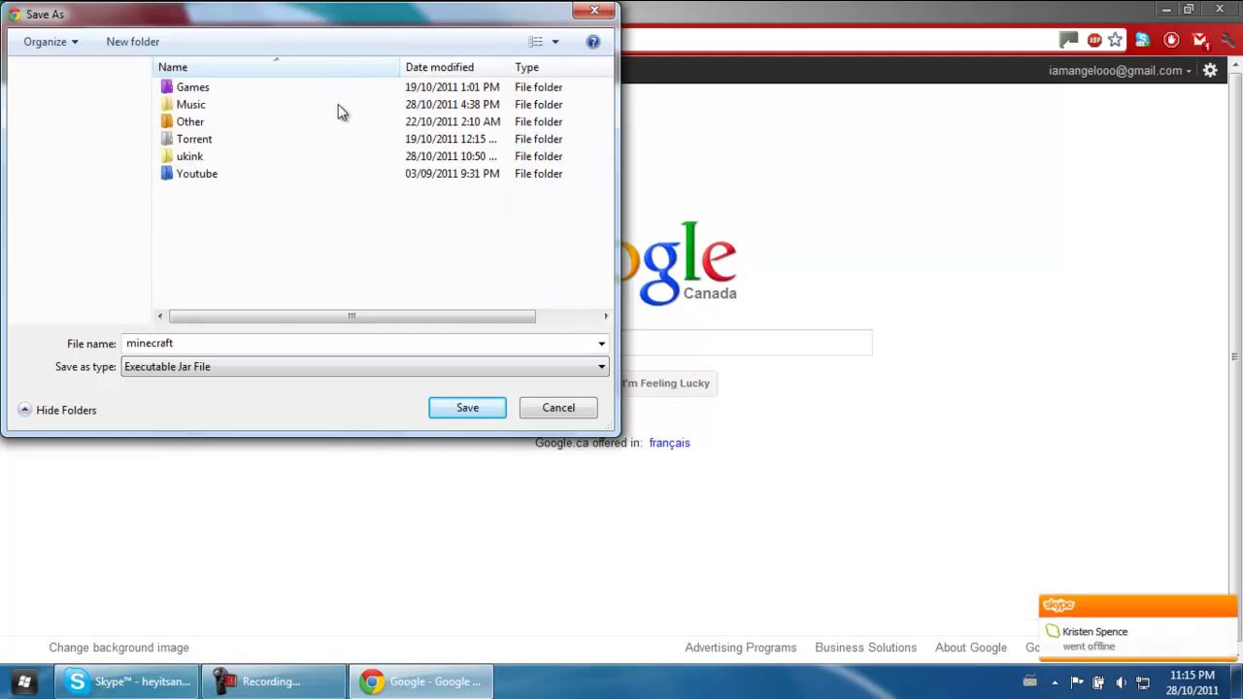
left_click(486, 412)
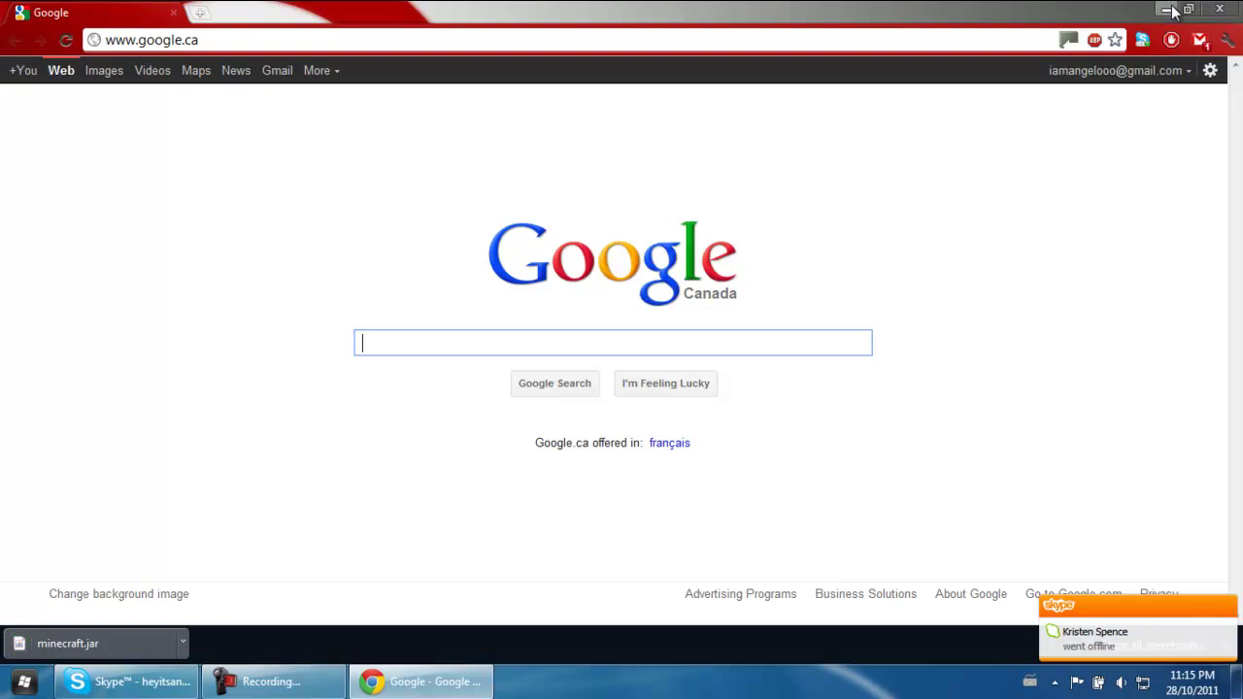
left_click(1167, 10)
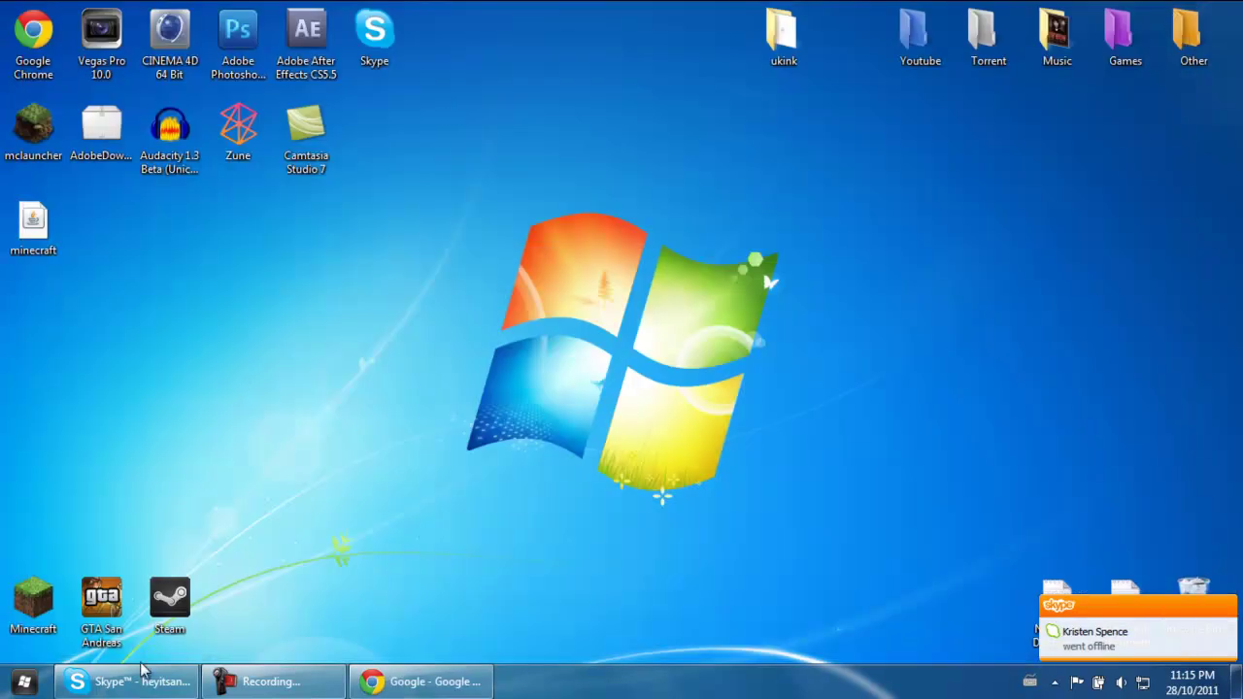
double_click(29, 598)
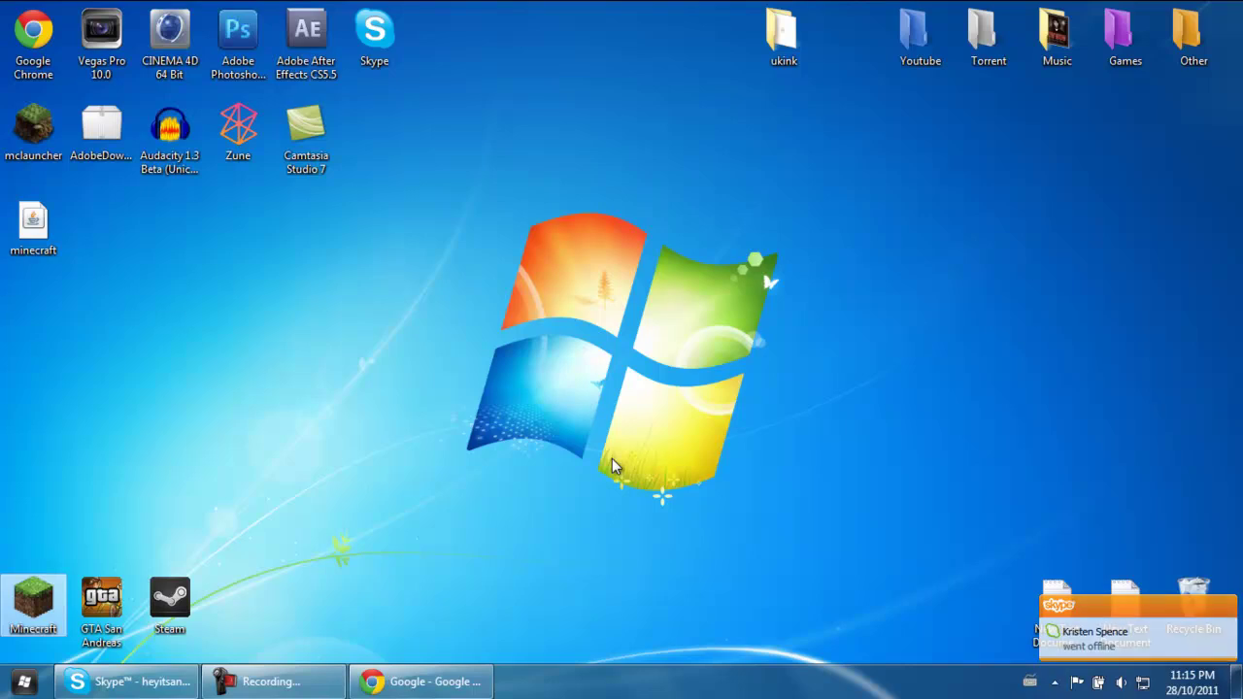
Step: Send the message "you suck" in the Skype chat and minimize Skype
left_click(127, 682)
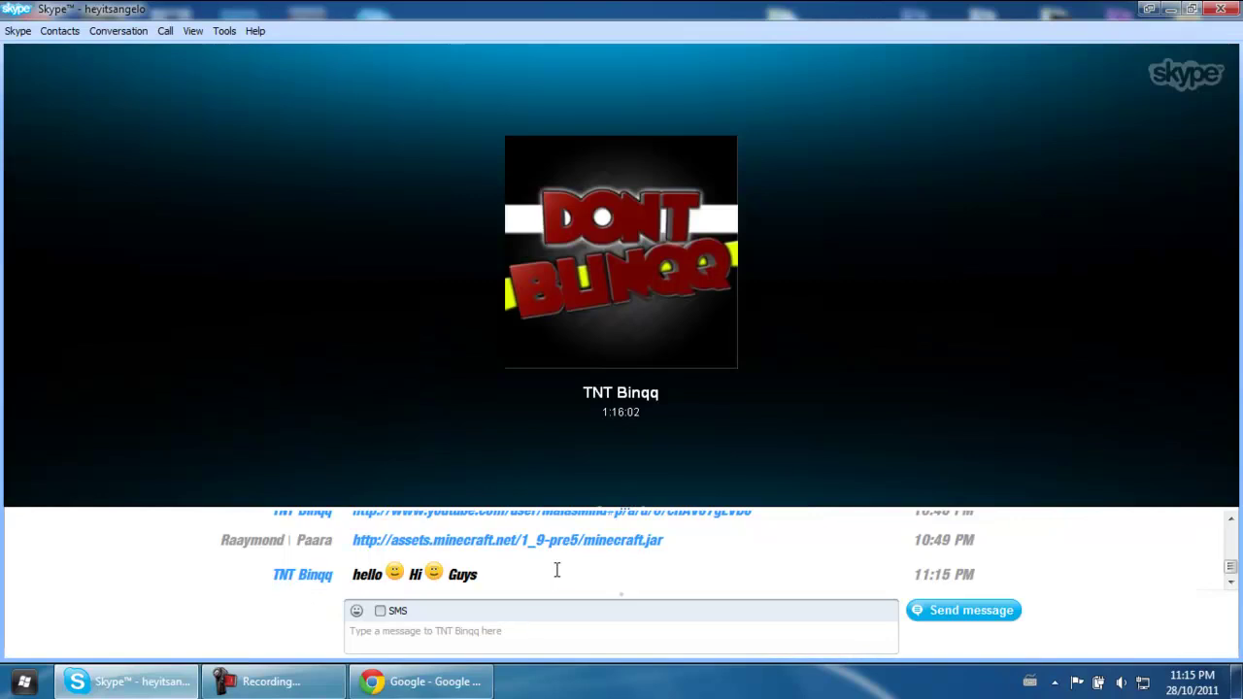
left_click(511, 636)
type("yo wass")
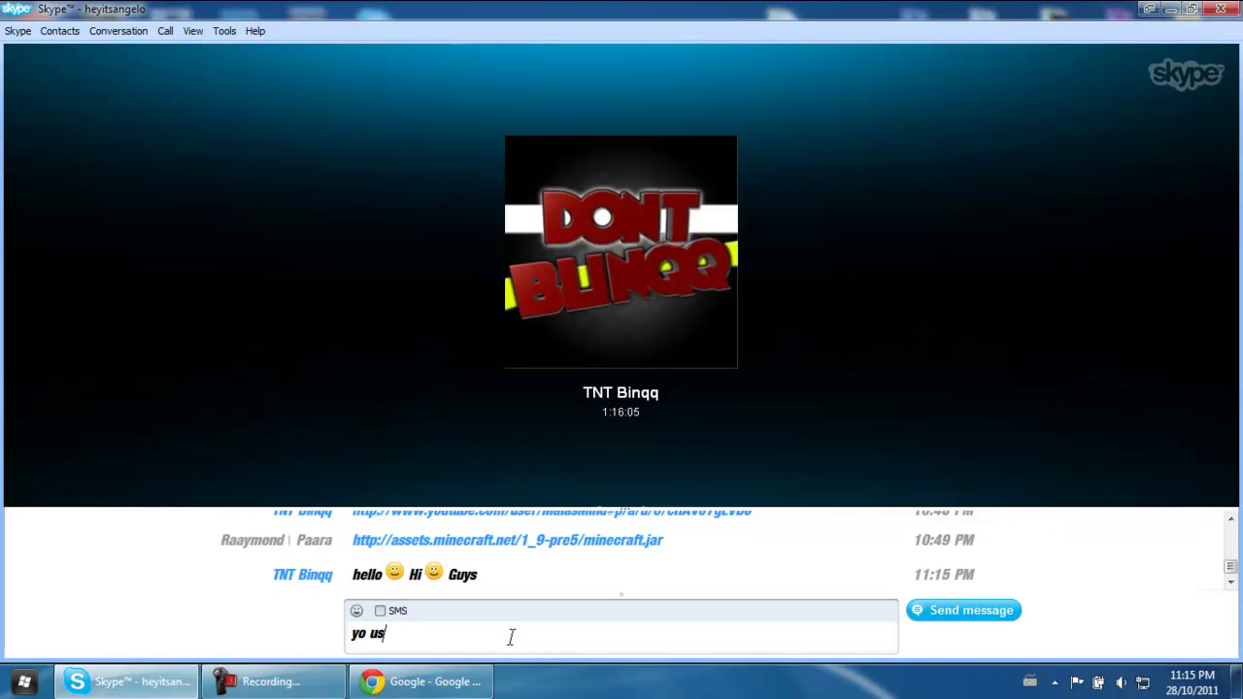
key("BackSpace")
key("BackSpace")
key("BackSpace")
key("BackSpace")
key("BackSpace")
key("BackSpace")
type("ou suck")
key("Return")
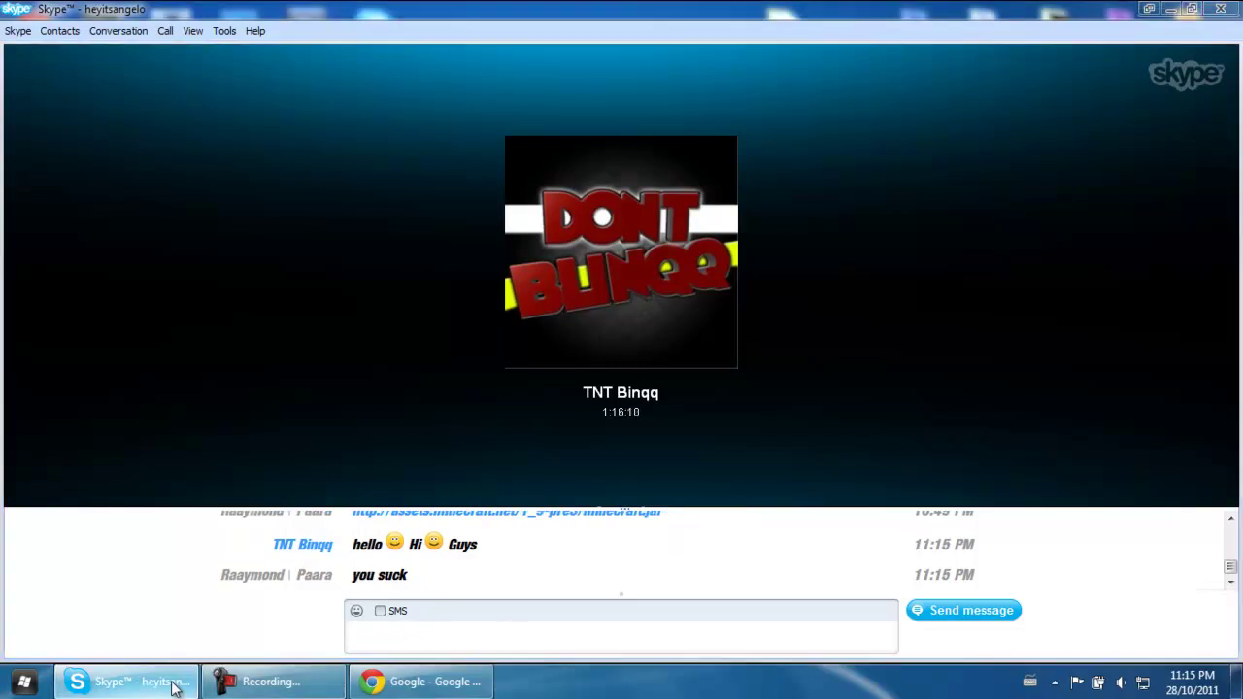
left_click(1172, 10)
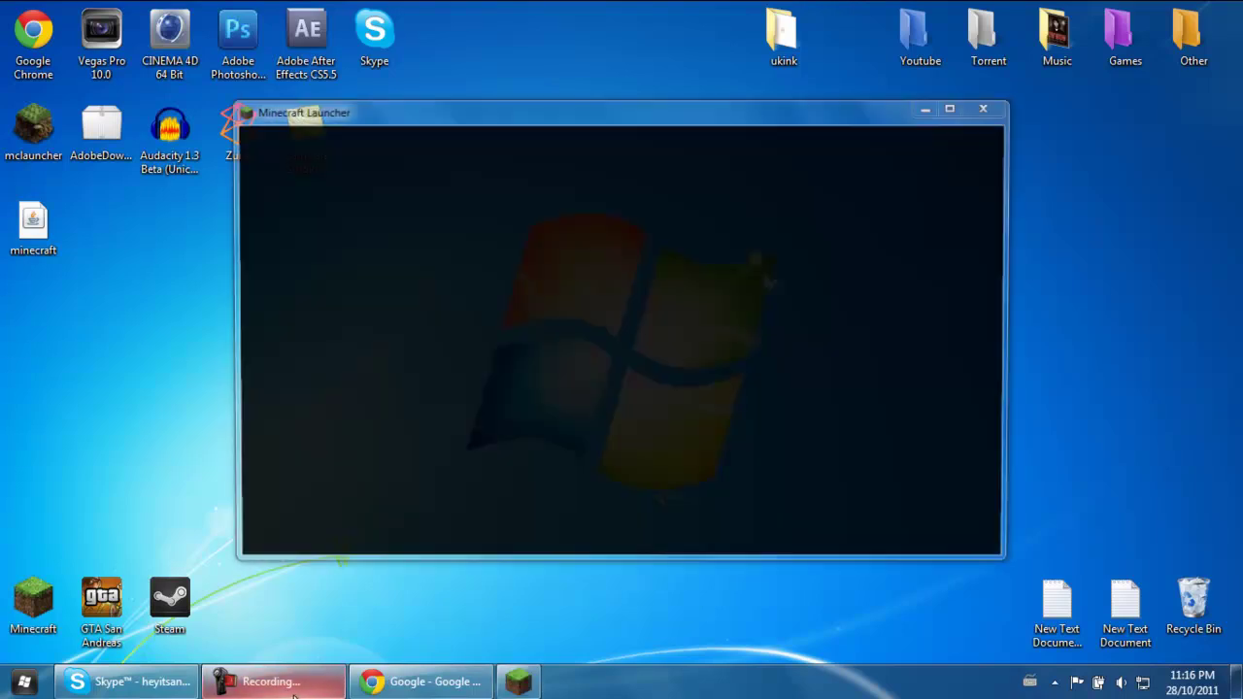
Step: Log in to the Minecraft launcher with the remembered account so the game loads
left_click(287, 691)
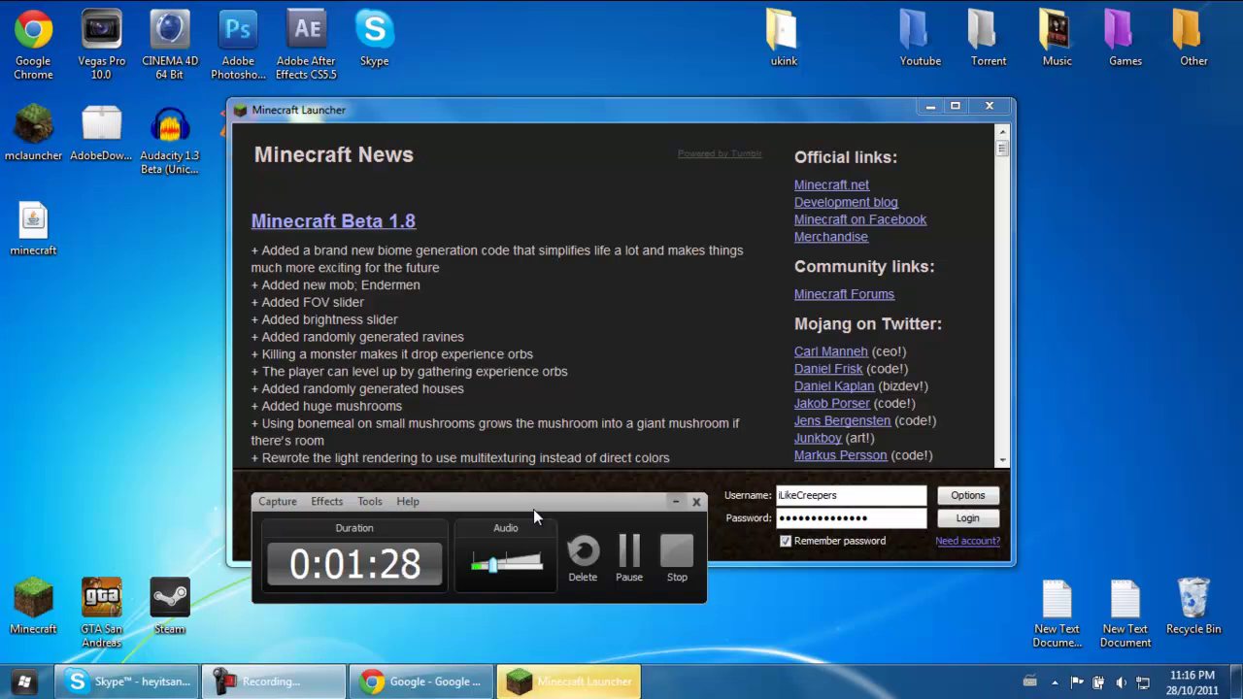
key("space")
key("space")
key("space")
key("Tab")
key("space")
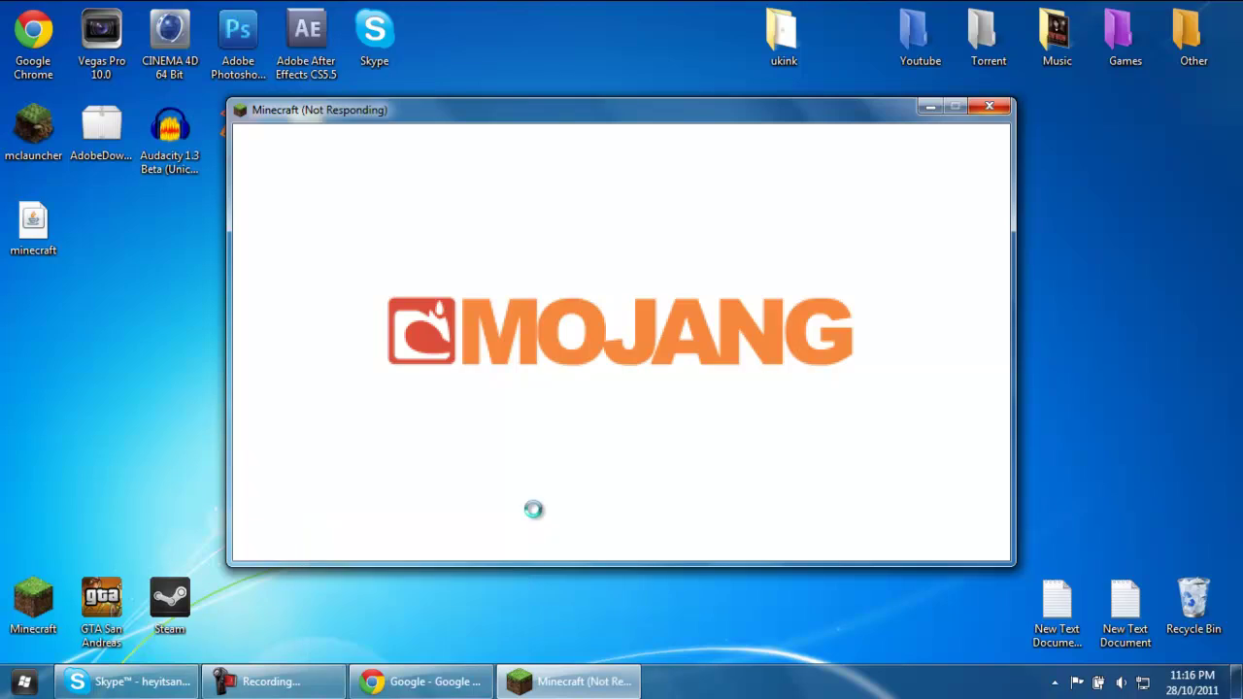
Step: Close the Google Chrome window and quit the running Minecraft game
key("alt+Tab")
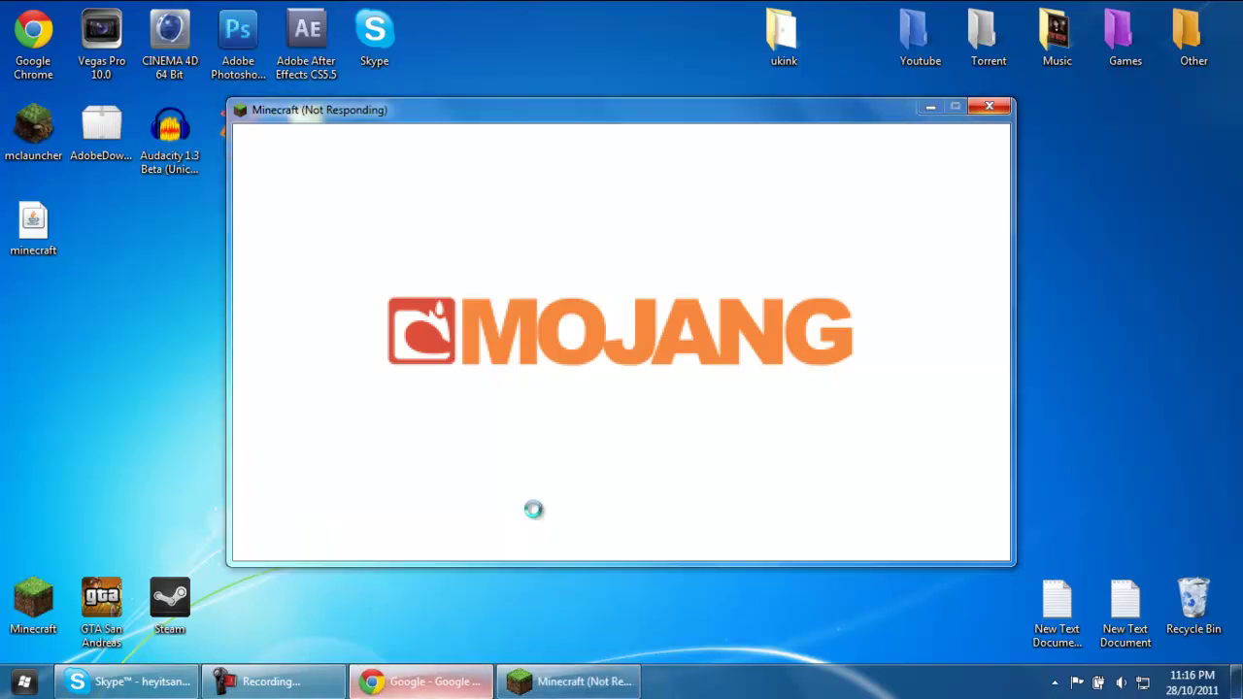
key("alt+F4")
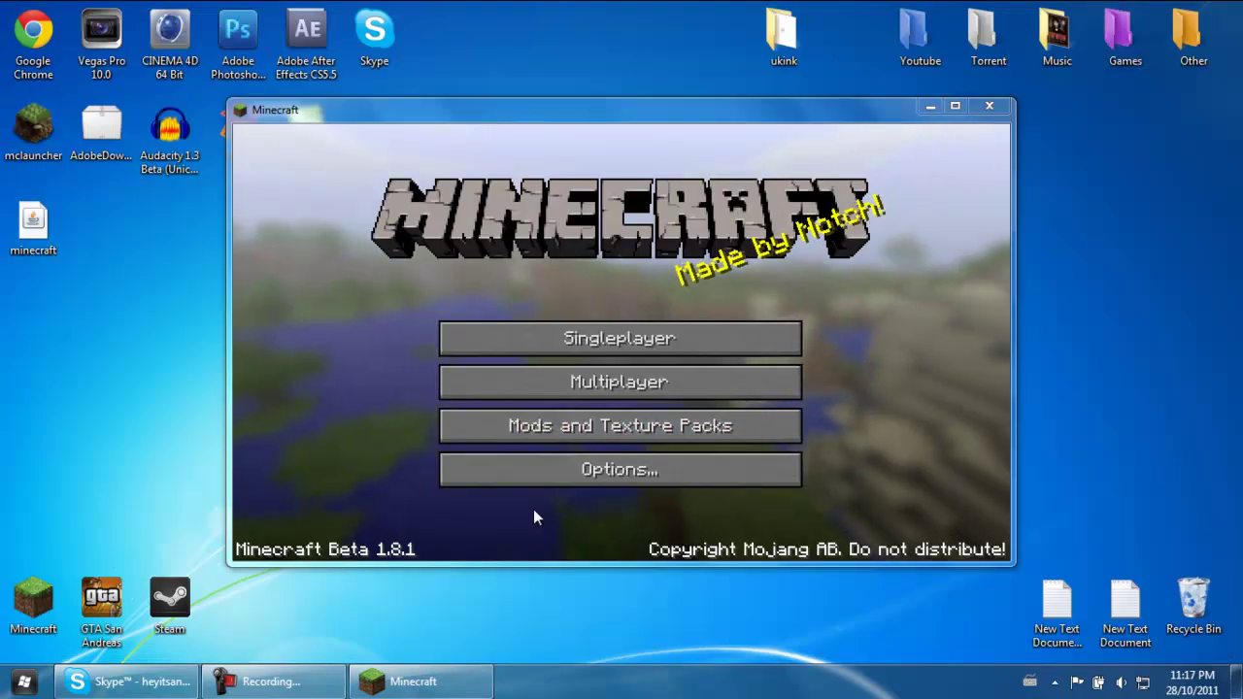
left_click(533, 517)
key("alt+F4")
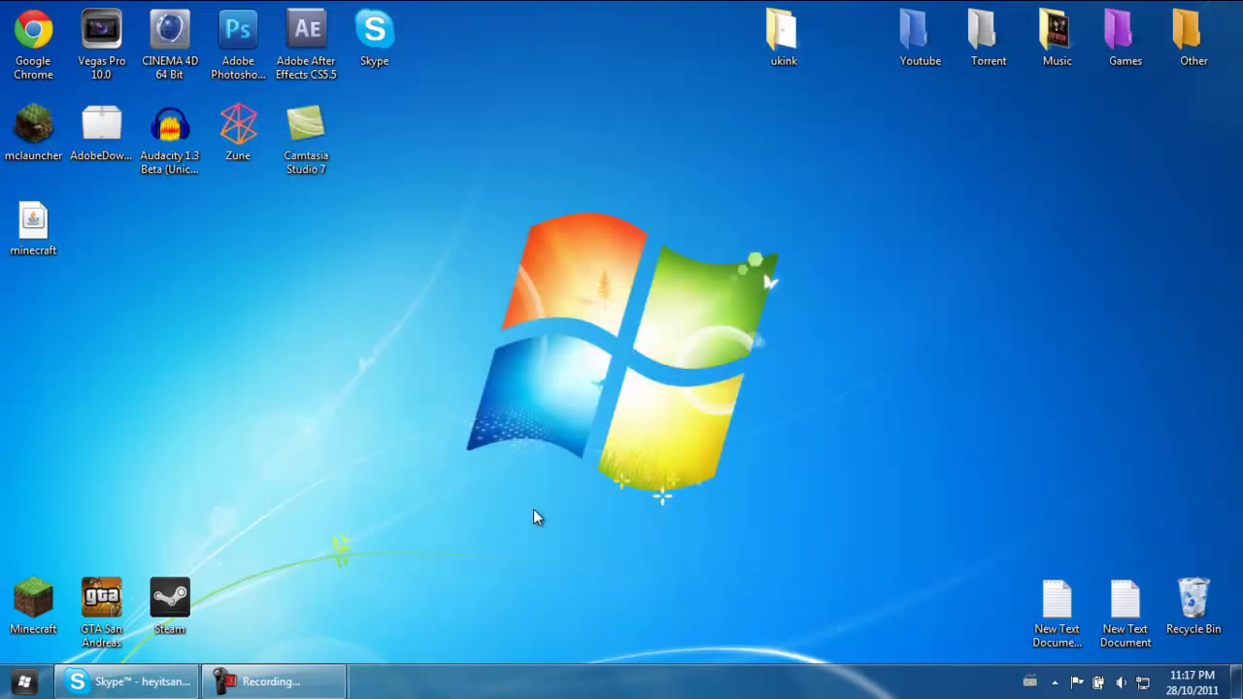
Step: Find the %APPDATA% Roaming folder through the system search and open the bin folder inside .minecraft
key("super")
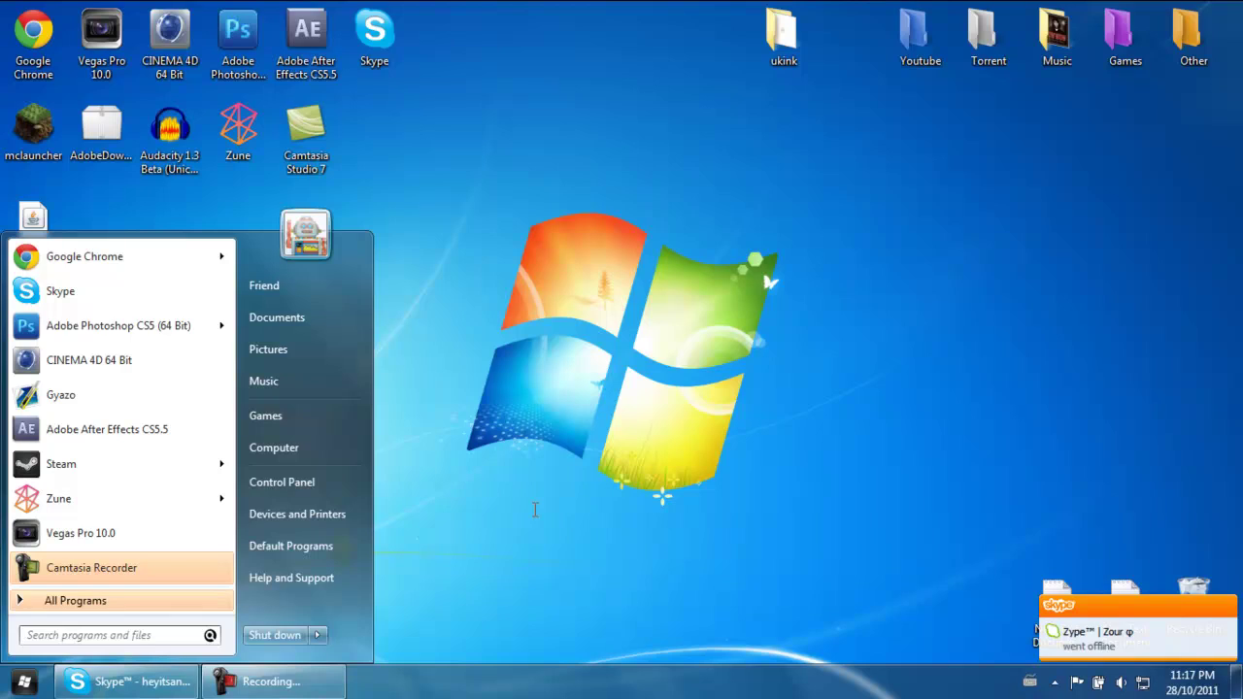
type("S")
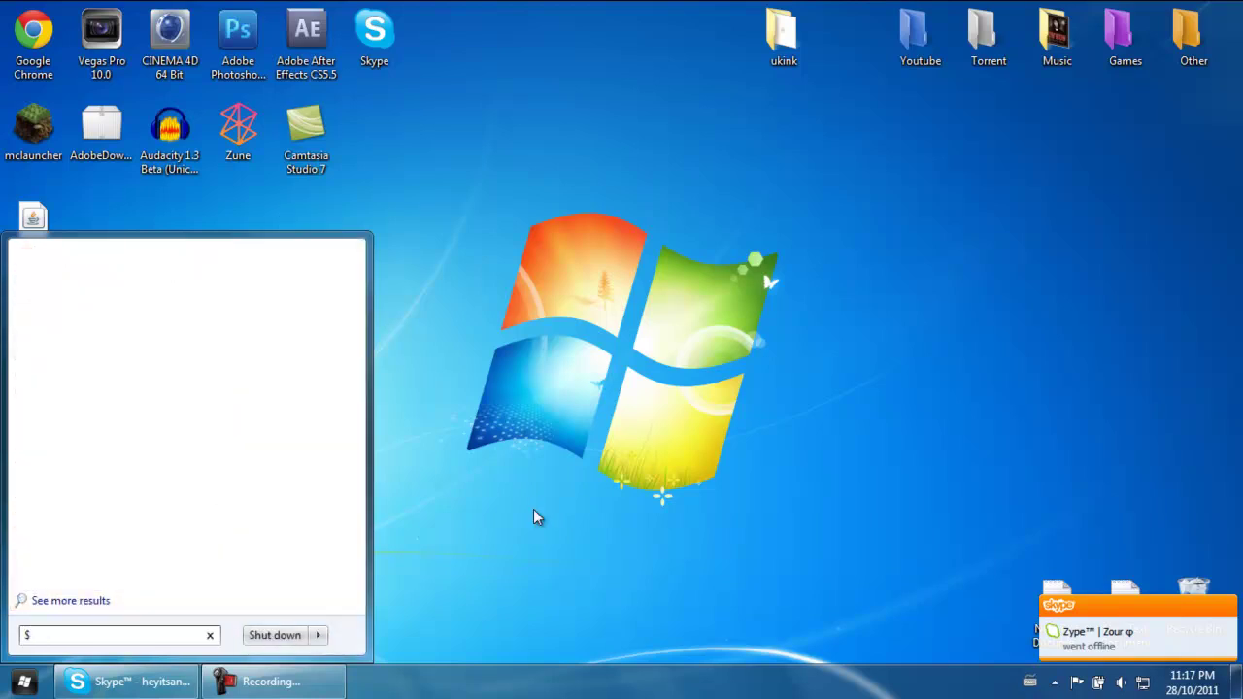
key("BackSpace")
type("%APP")
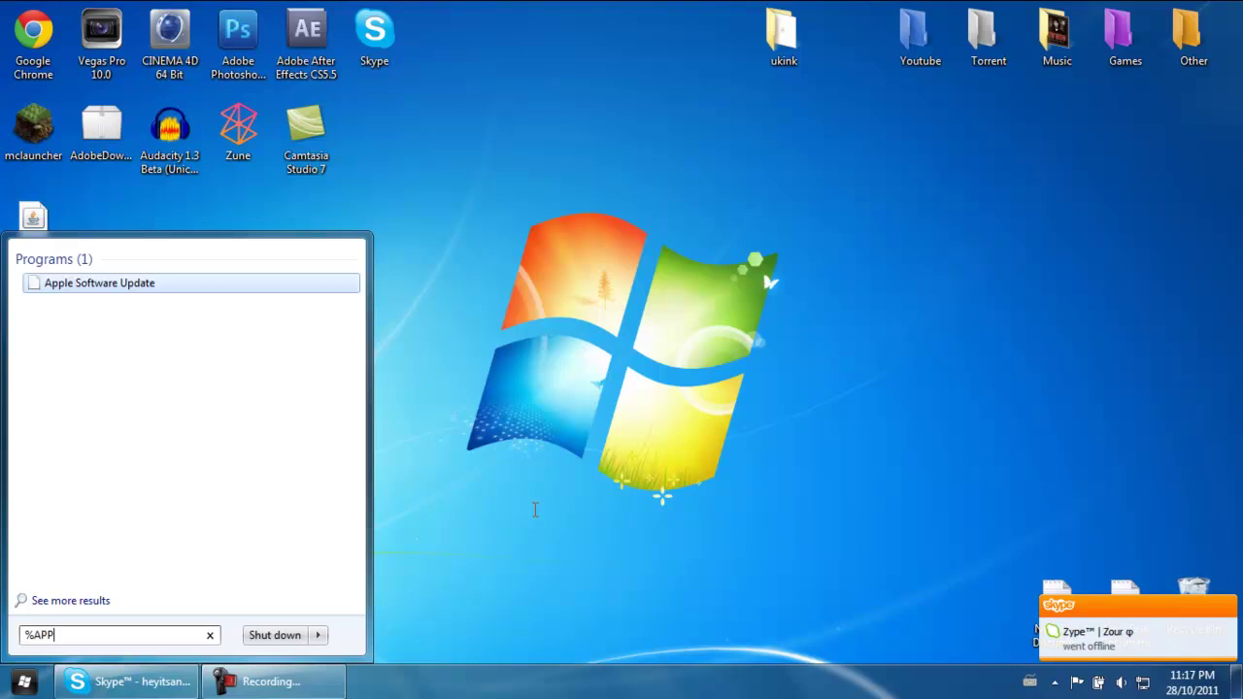
type("DATA%")
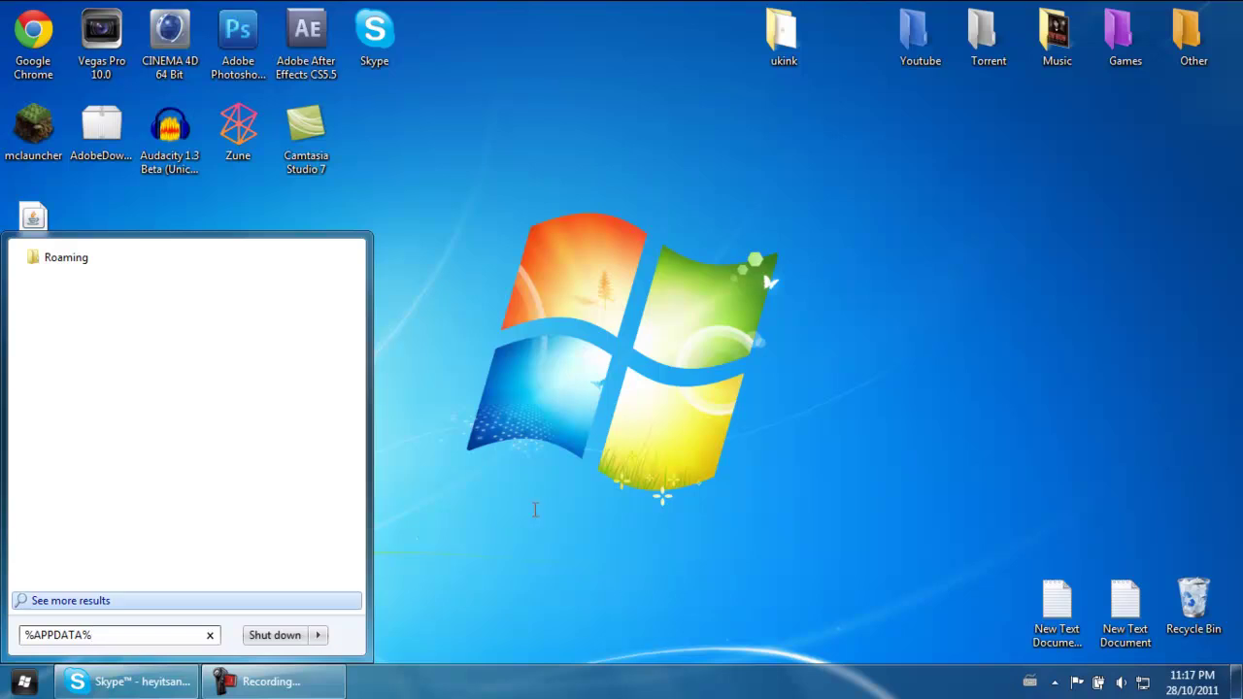
key("Return")
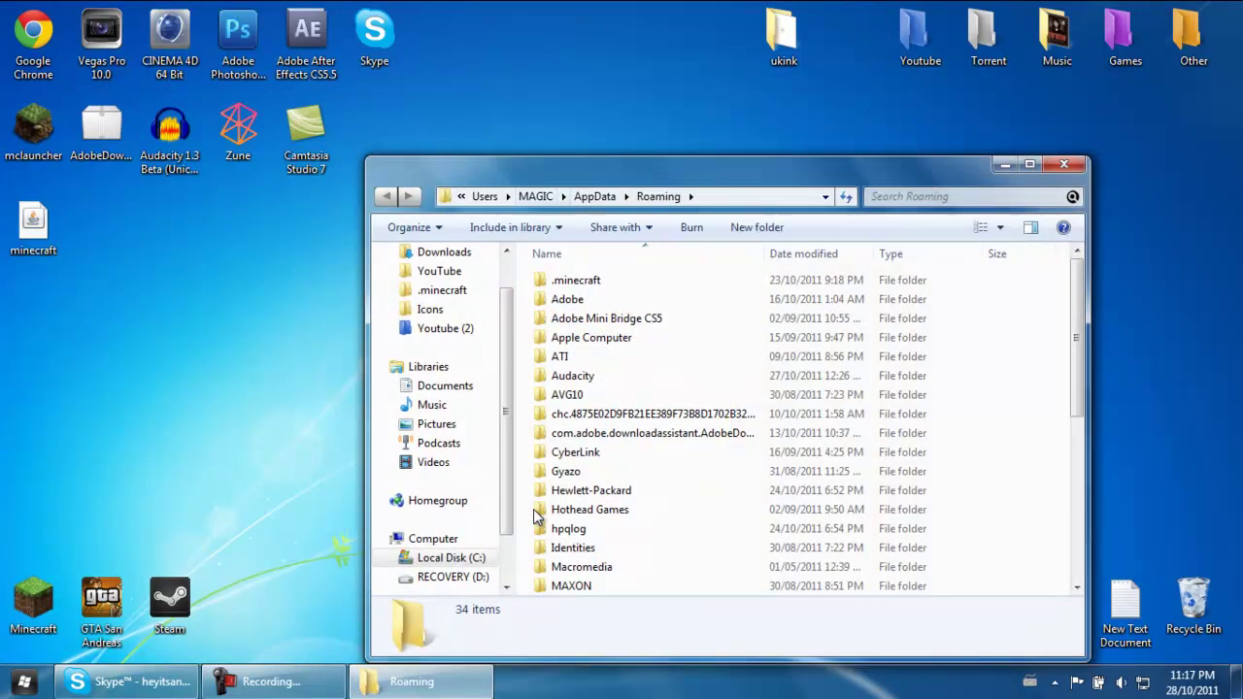
key("Down")
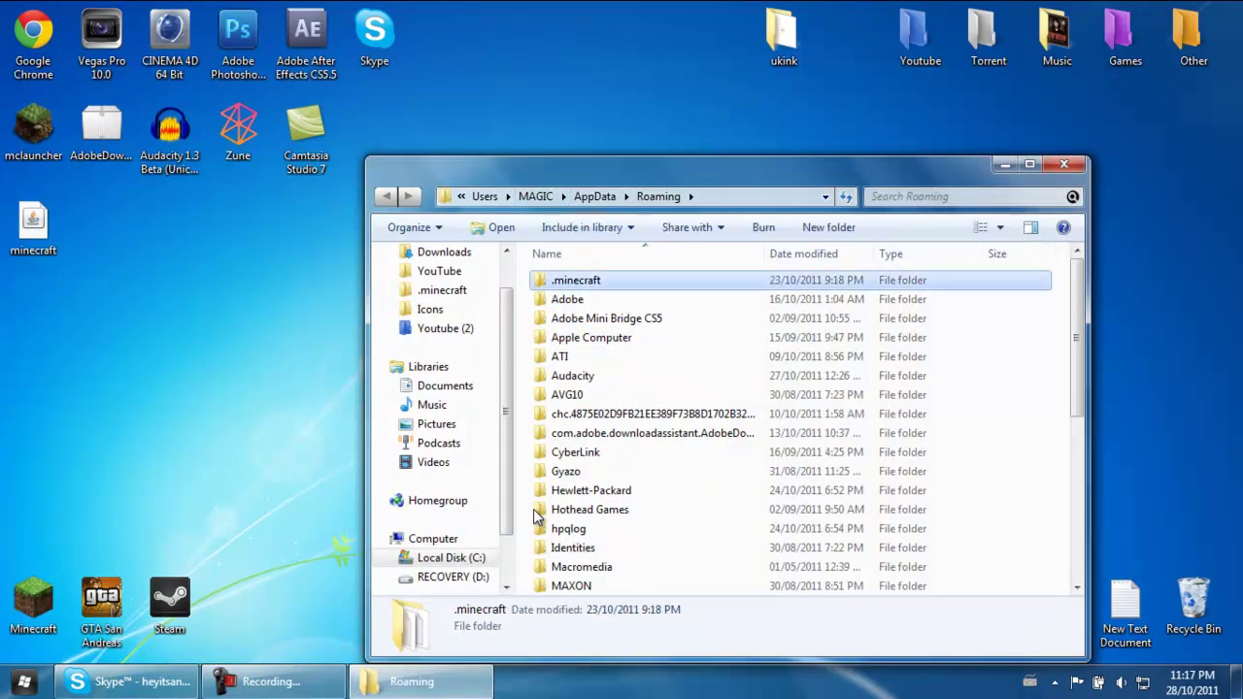
key("Return")
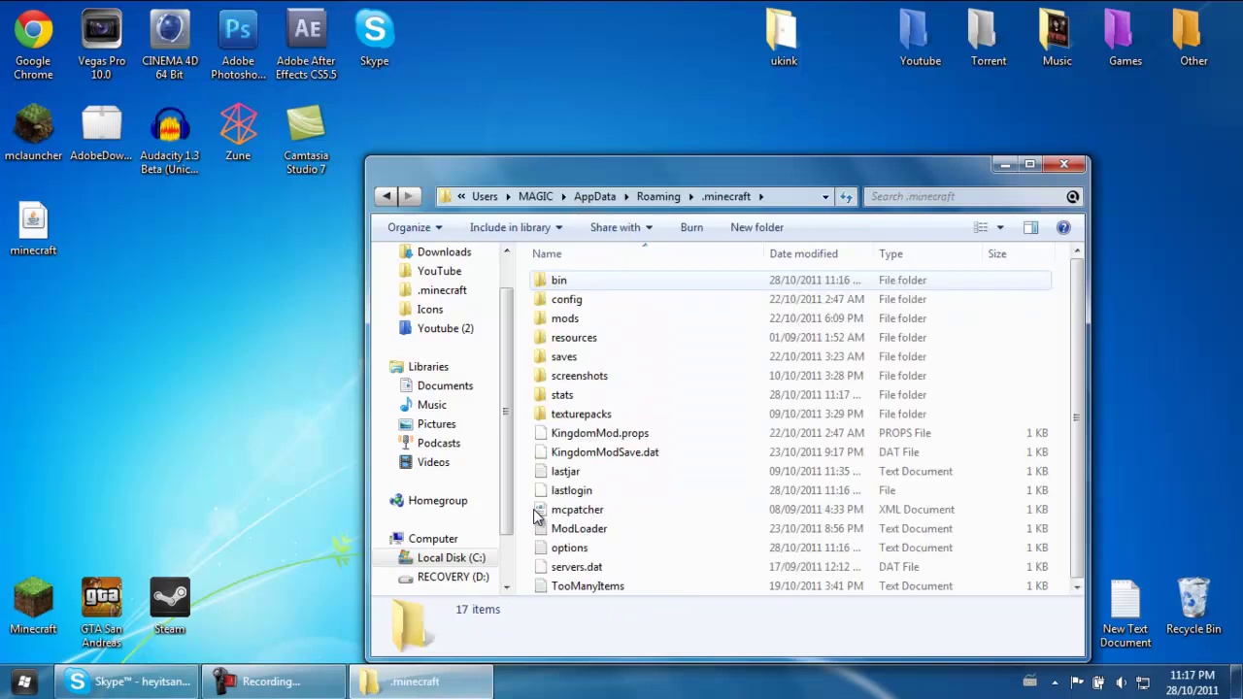
key("Return")
Step: Replace the minecraft jar in the bin folder with the downloaded one from the desktop and close the folder window
key("Down")
key("Down")
key("Down")
key("Down")
key("Down")
key("Down")
key("Down")
key("Up")
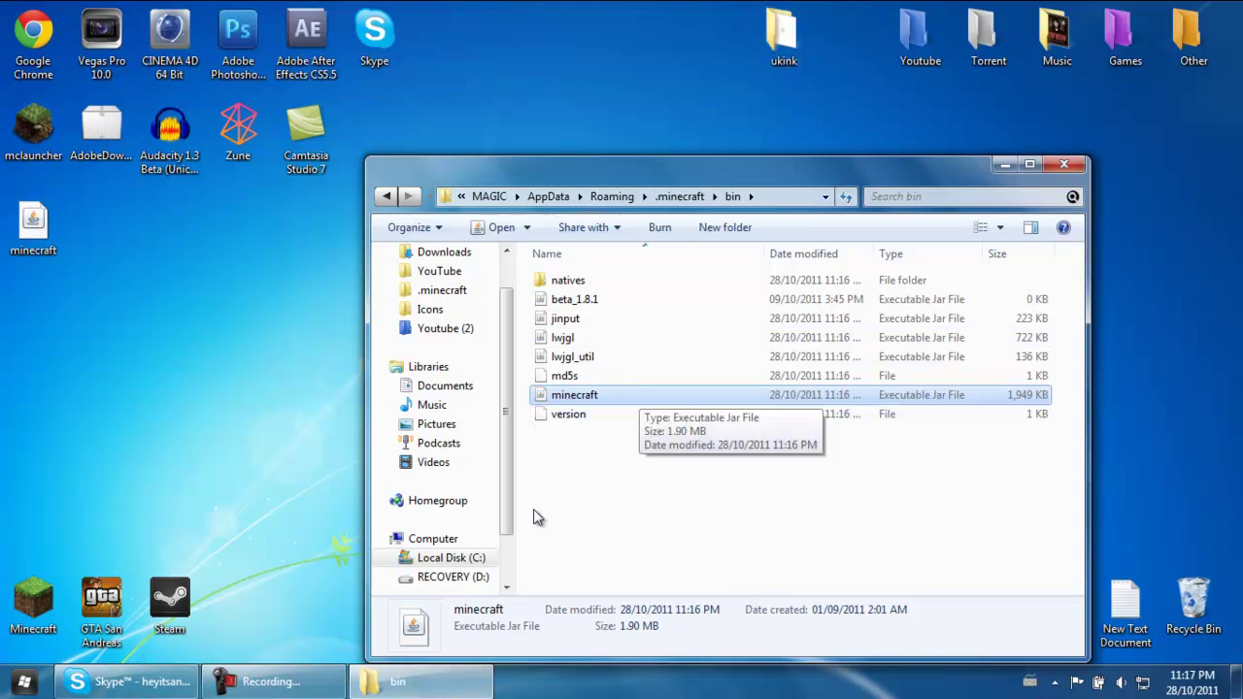
key("F2")
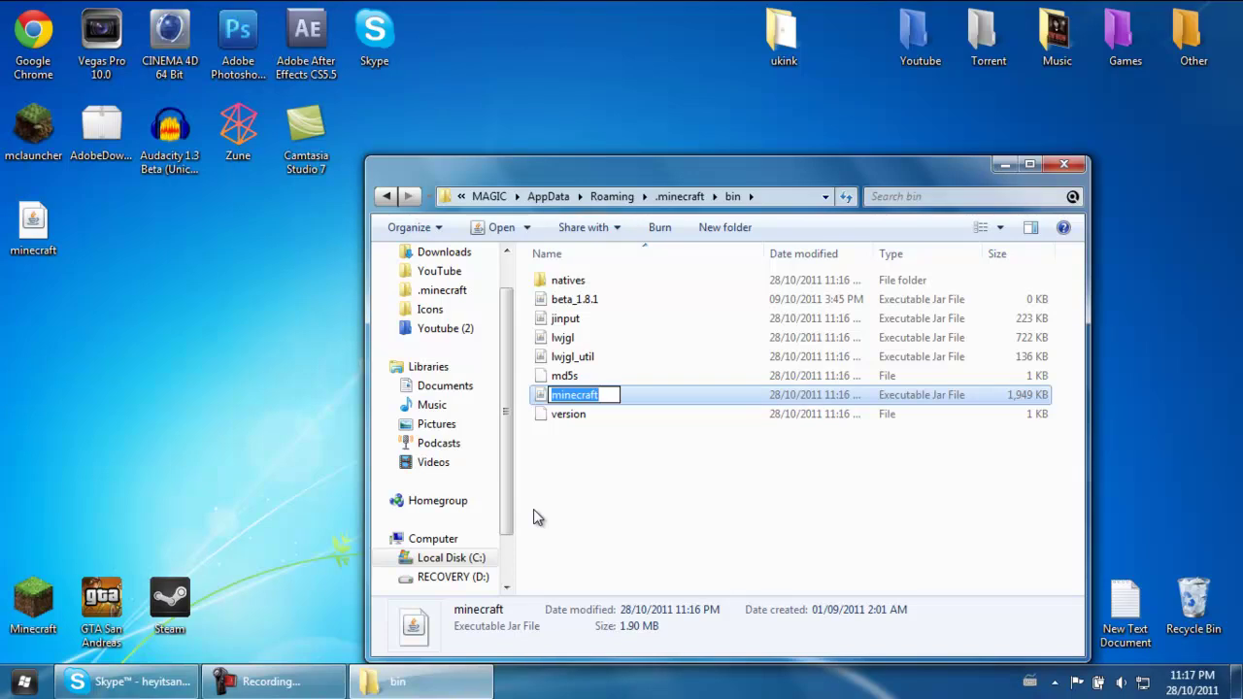
key("Escape")
key("Delete")
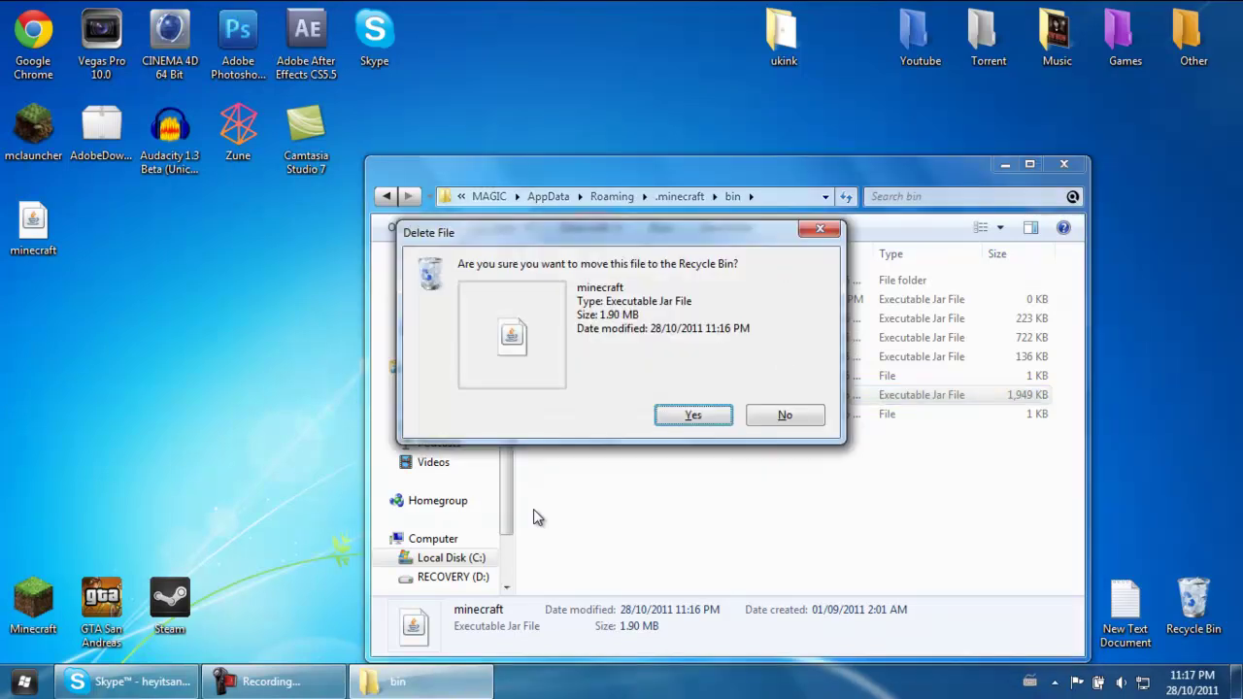
key("Return")
left_click_drag(33, 226, 693, 540)
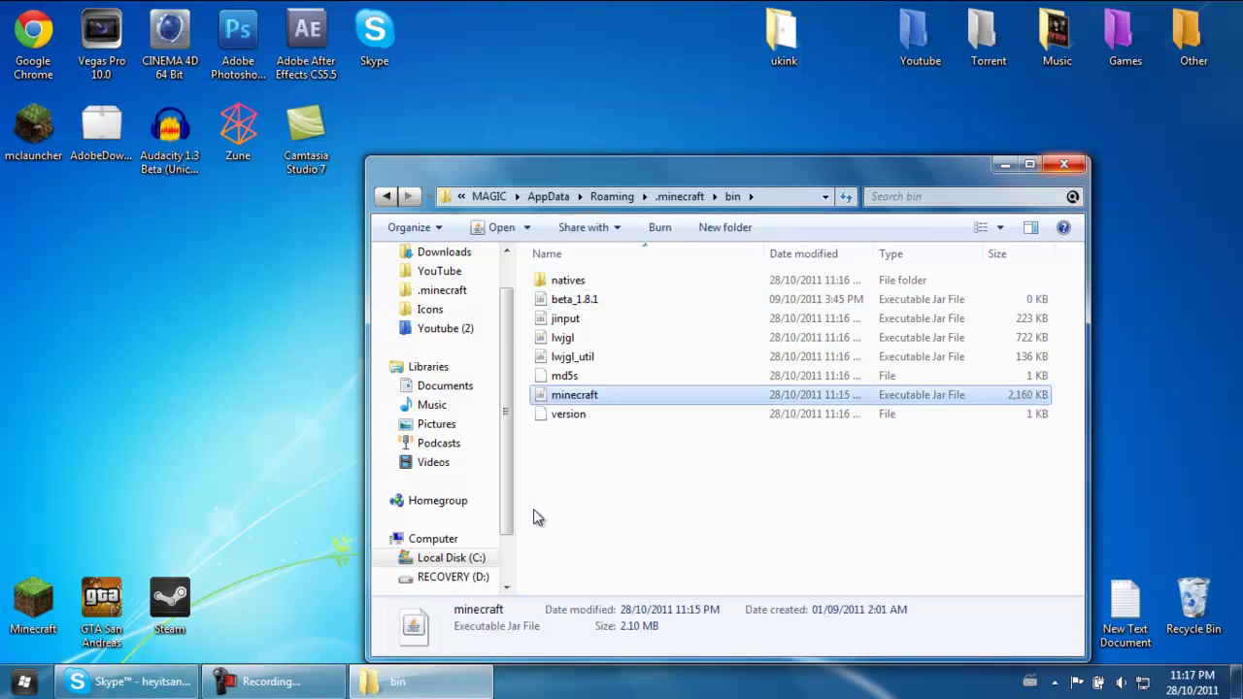
key("alt+F4")
Step: Launch Minecraft, log in with the remembered account and open the single-player world list
double_click(33, 604)
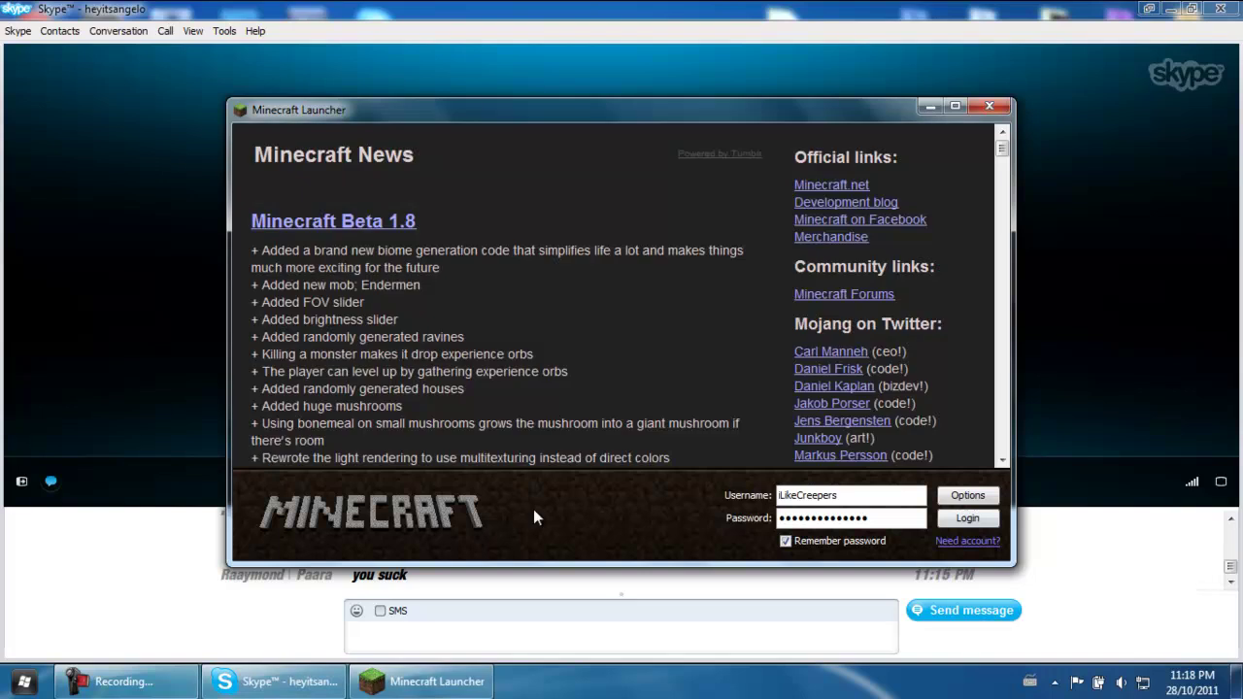
key("Return")
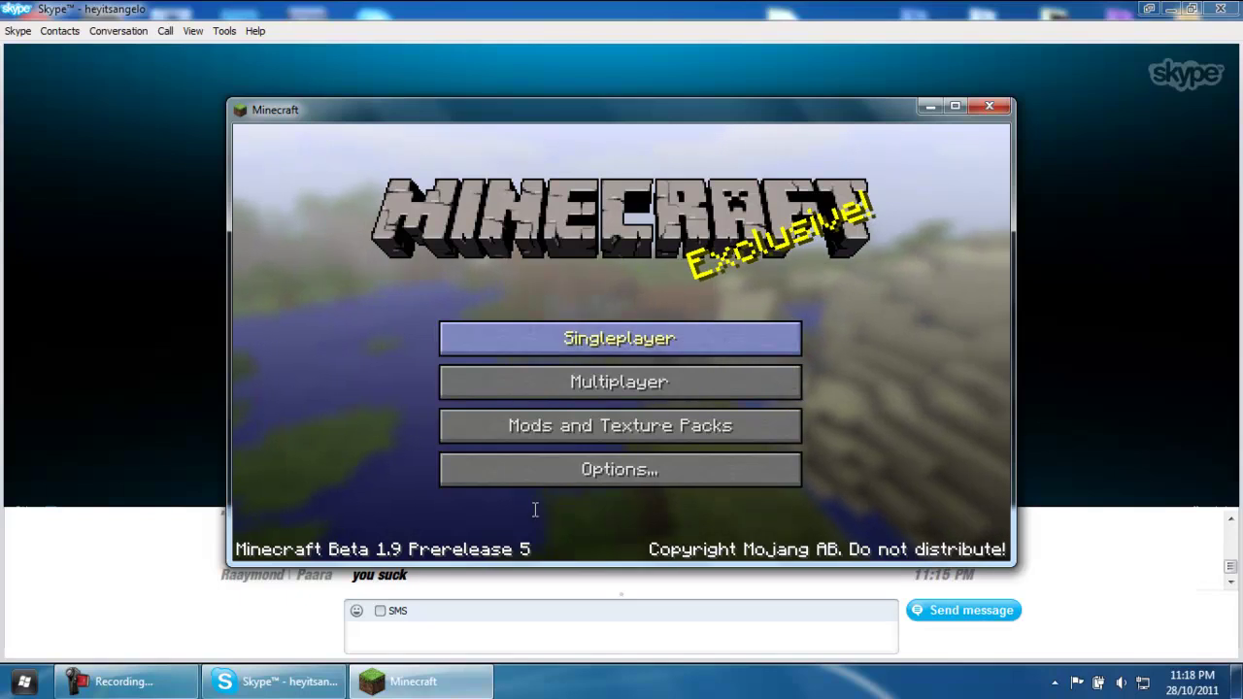
left_click(620, 338)
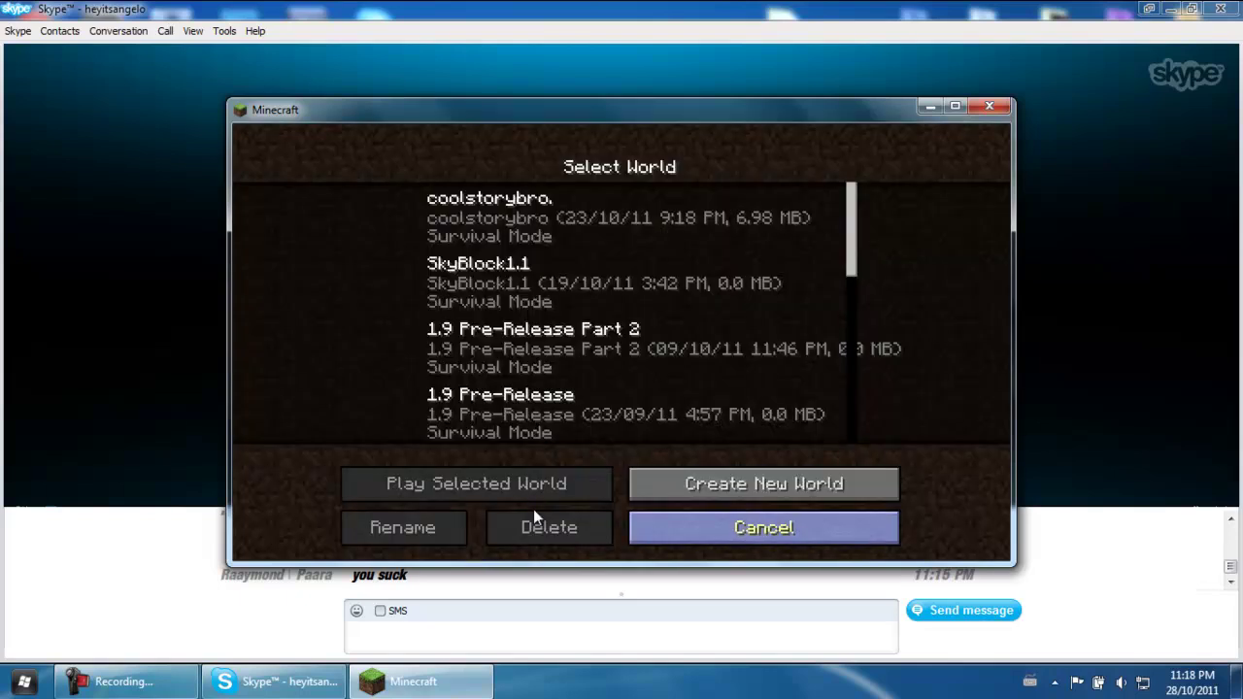
Step: Leave the world list without opening a world, quit Minecraft and return to the clear desktop
left_click(764, 527)
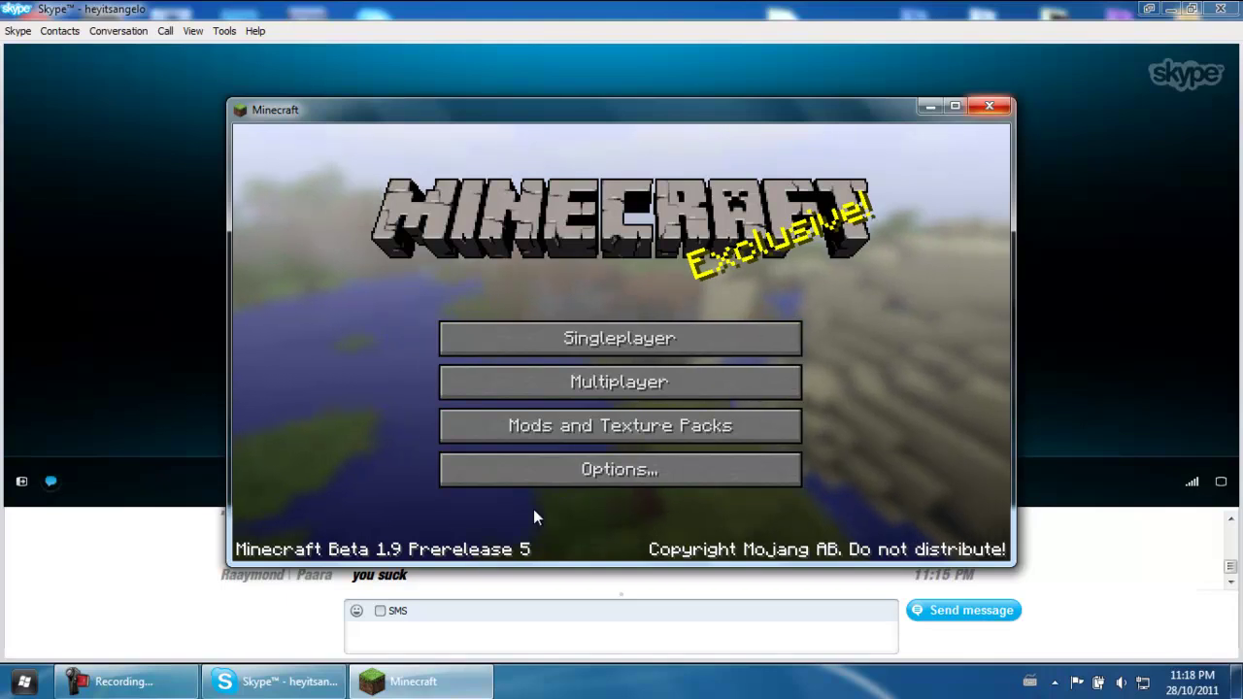
left_click(989, 106)
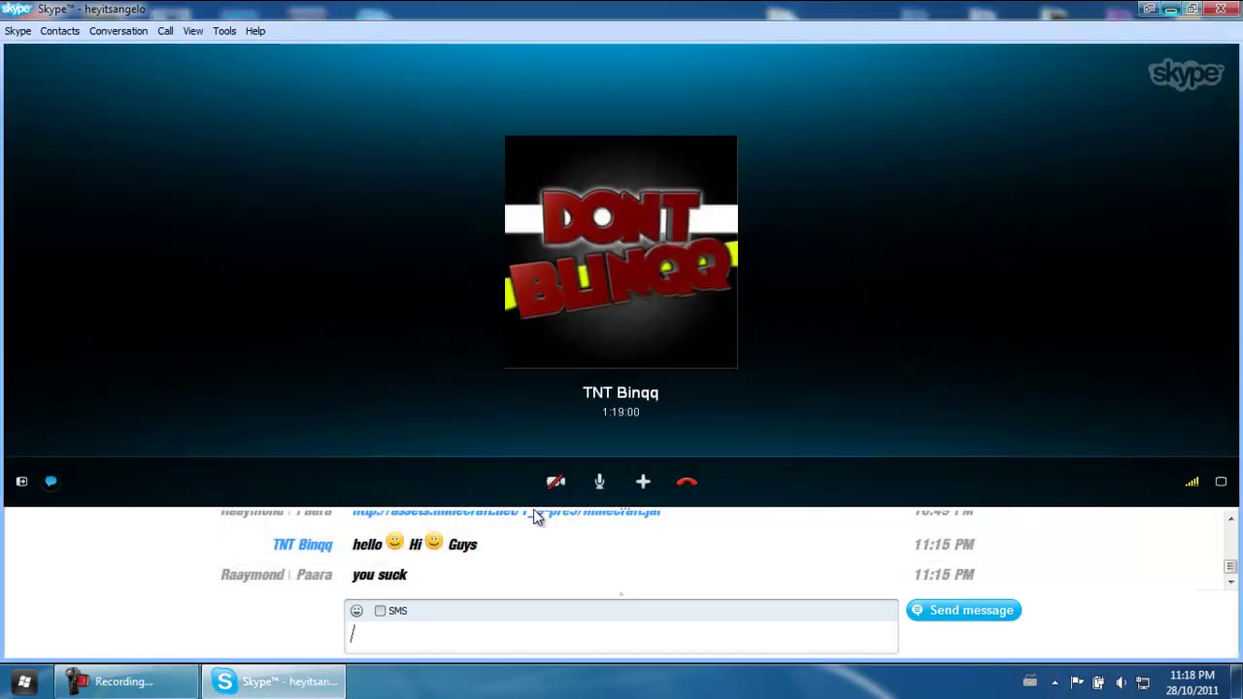
key("super+d")
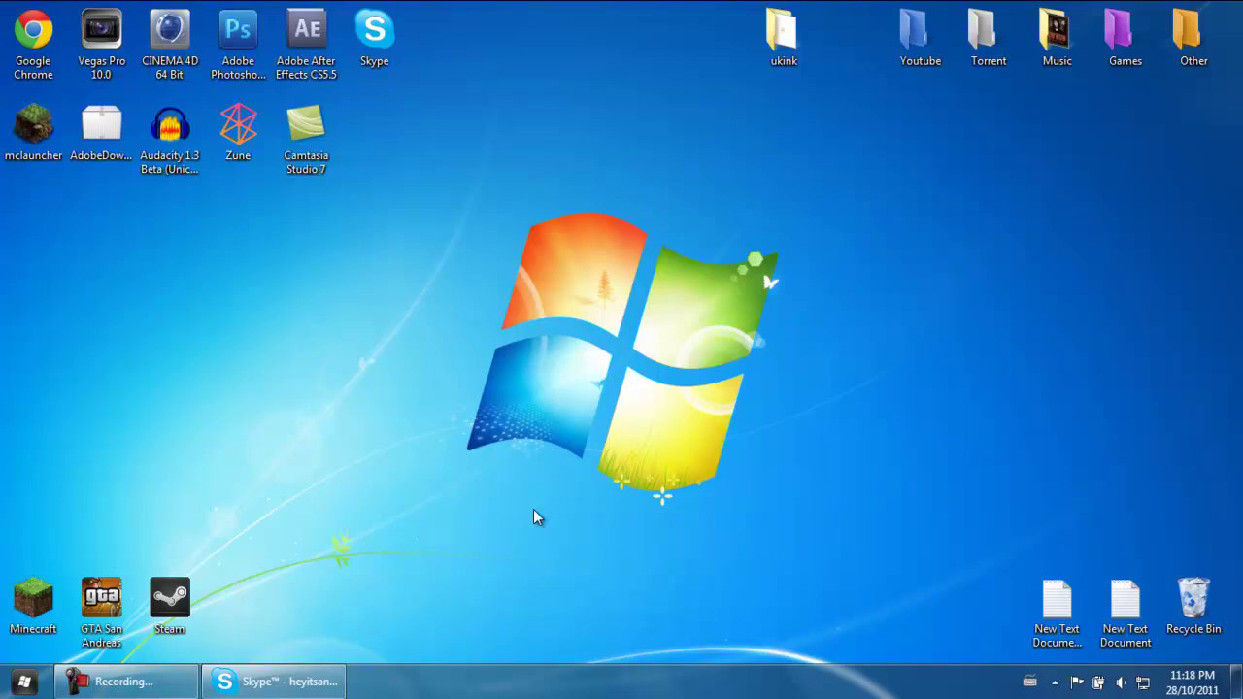
left_click(126, 682)
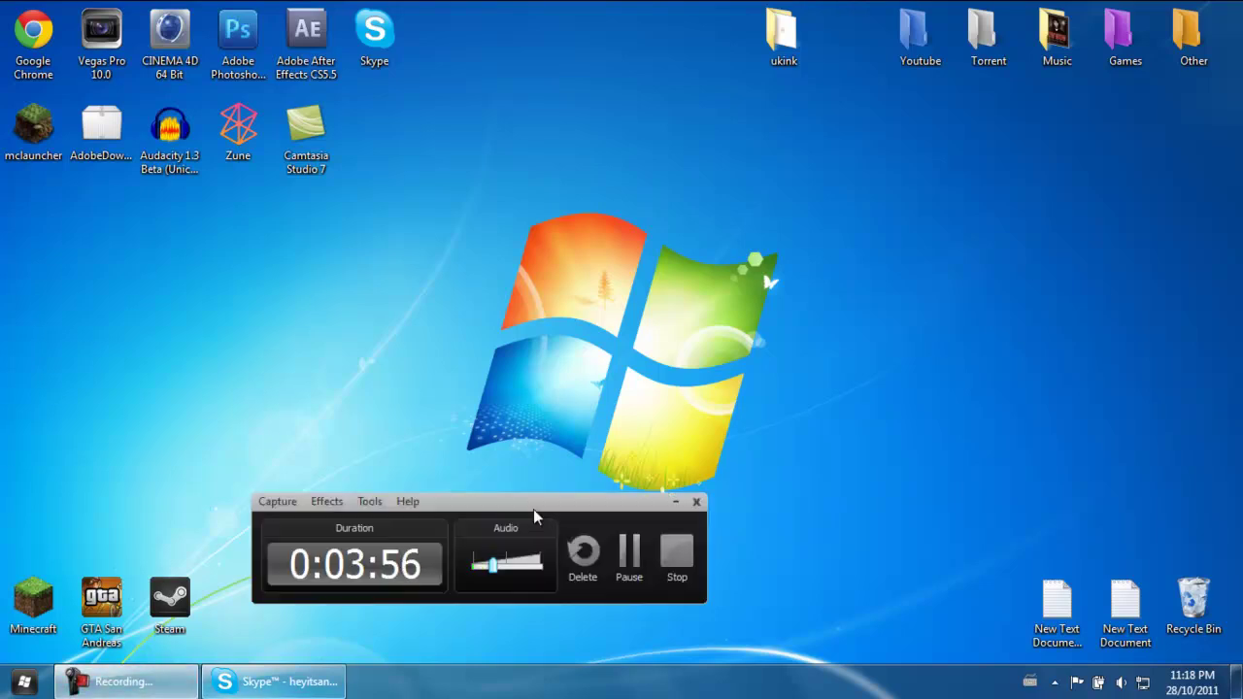
key("alt+Tab")
left_click_drag(534, 502, 604, 270)
left_click(746, 269)
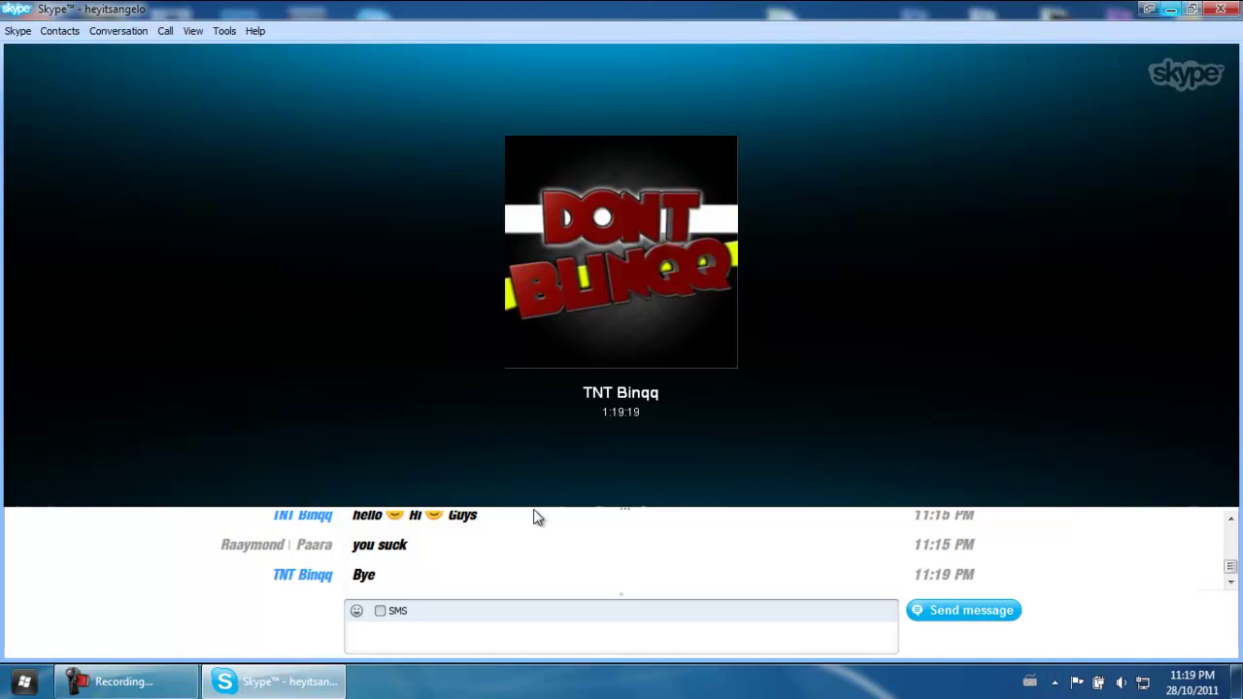
key("super+d")
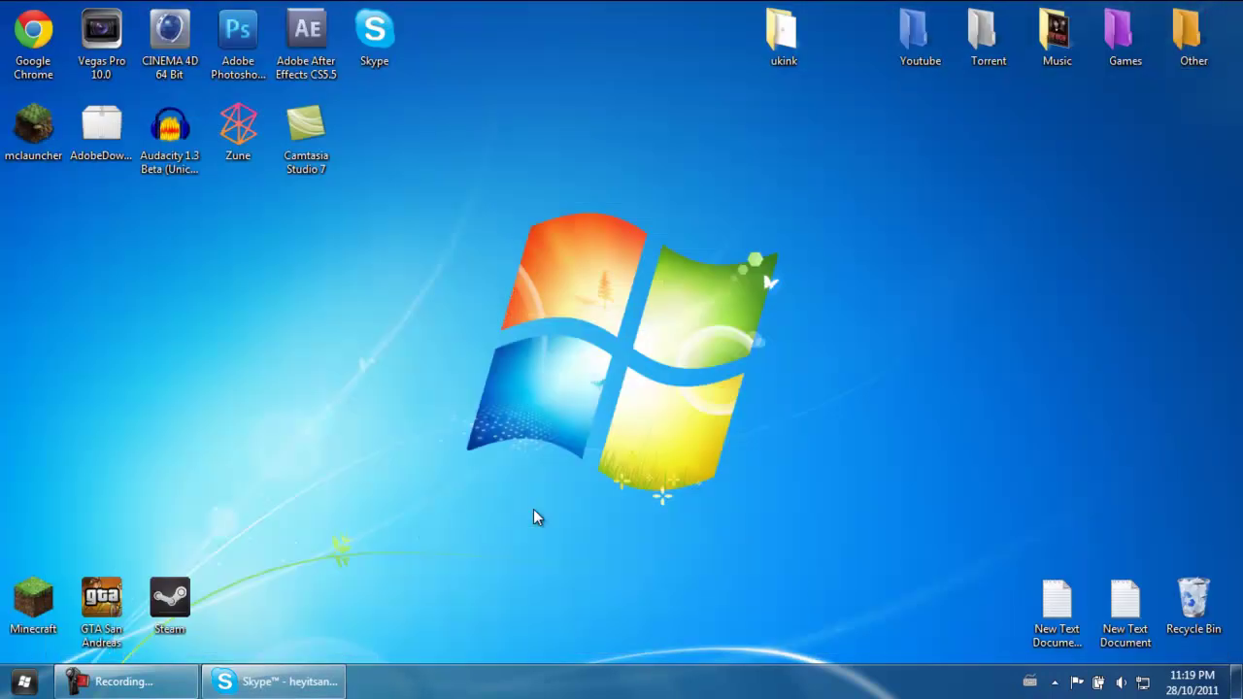